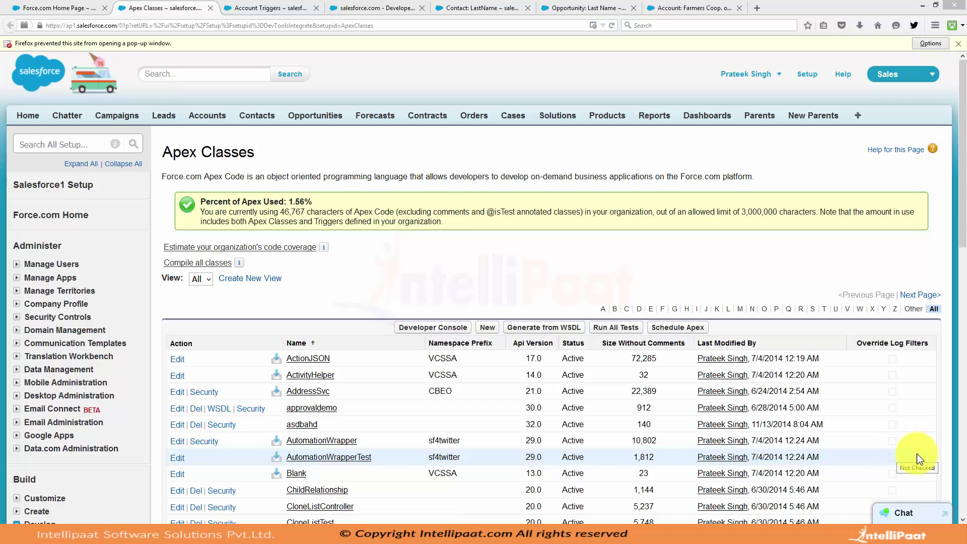
Step: Begin a new Apex class and write its first line as List<customobject__c>, after trying string and account
{"action": "left_click", "coordinate": [487, 327]}
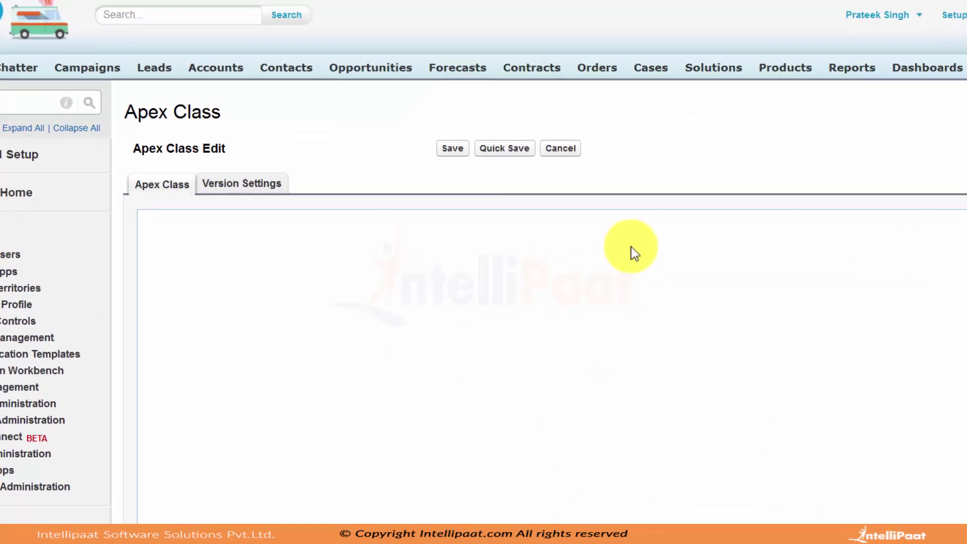
{"action": "left_click", "coordinate": [535, 264]}
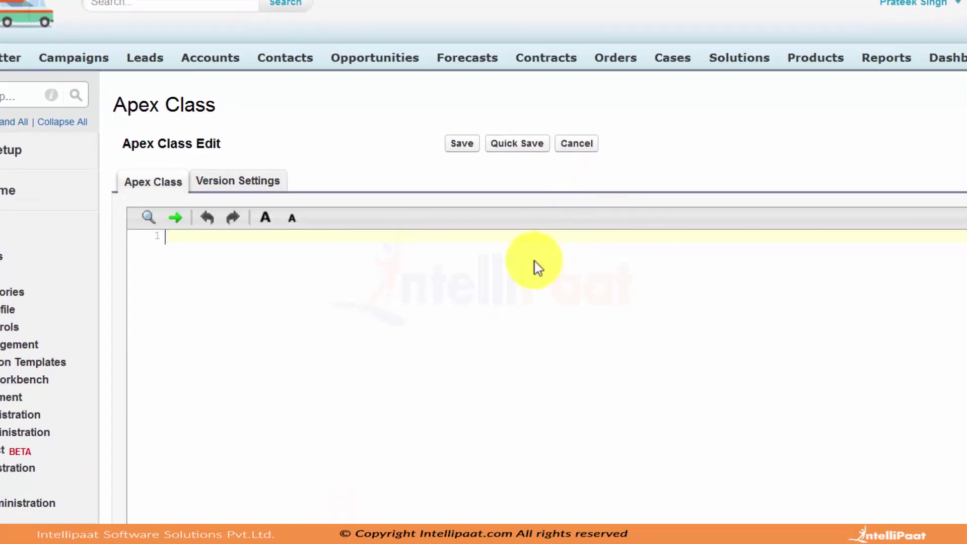
{"action": "type", "text": "List"}
{"action": "type", "text": "<"}
{"action": "type", "text": "s"}
{"action": "type", "text": "tring>"}
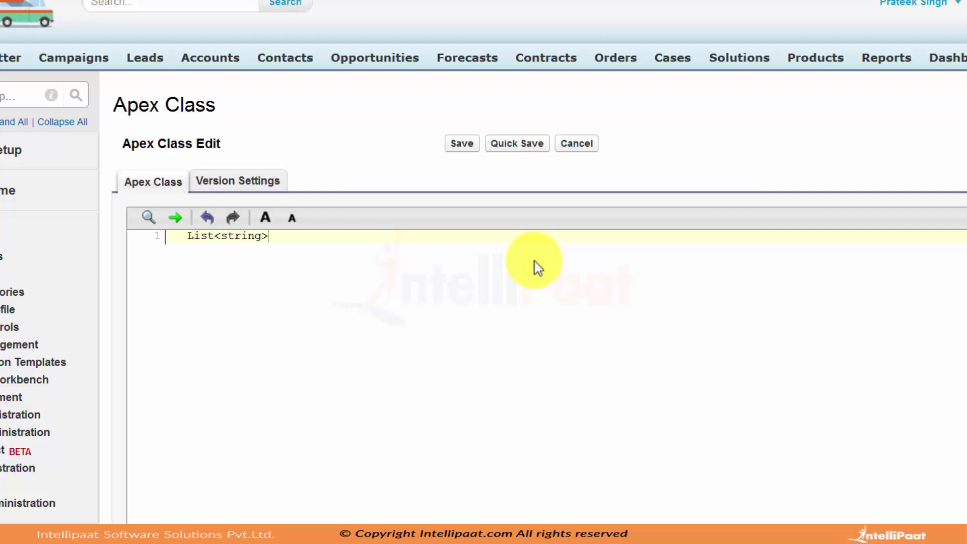
{"action": "key", "text": "BackSpace"}
{"action": "key", "text": "BackSpace"}
{"action": "key", "text": "BackSpace"}
{"action": "key", "text": "BackSpace"}
{"action": "key", "text": "BackSpace"}
{"action": "type", "text": "a"}
{"action": "type", "text": "ccount"}
{"action": "type", "text": ">"}
{"action": "key", "text": "BackSpace"}
{"action": "key", "text": "BackSpace"}
{"action": "key", "text": "BackSpace"}
{"action": "key", "text": "BackSpace"}
{"action": "key", "text": "BackSpace"}
{"action": "key", "text": "BackSpace"}
{"action": "key", "text": "BackSpace"}
{"action": "type", "text": "cust"}
{"action": "type", "text": "omobject"}
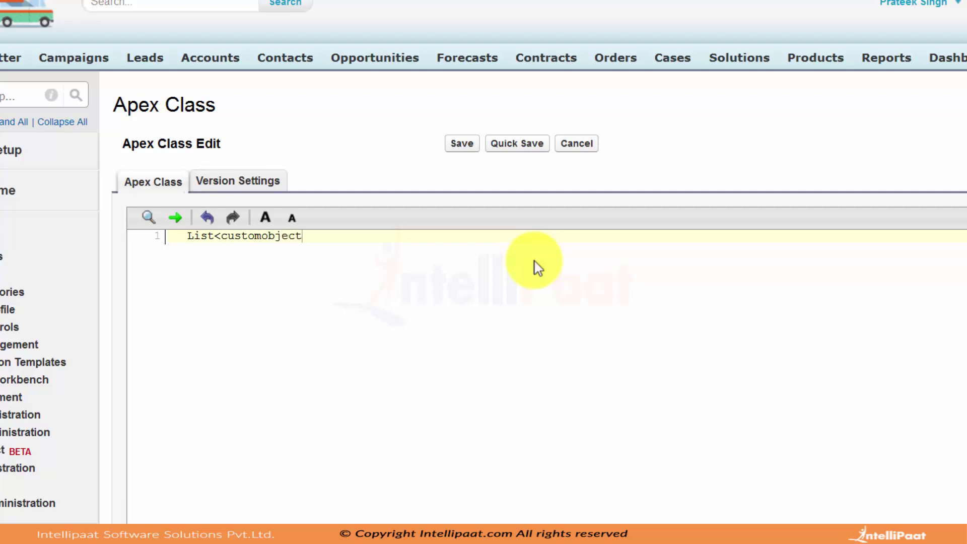
{"action": "type", "text": "__c>"}
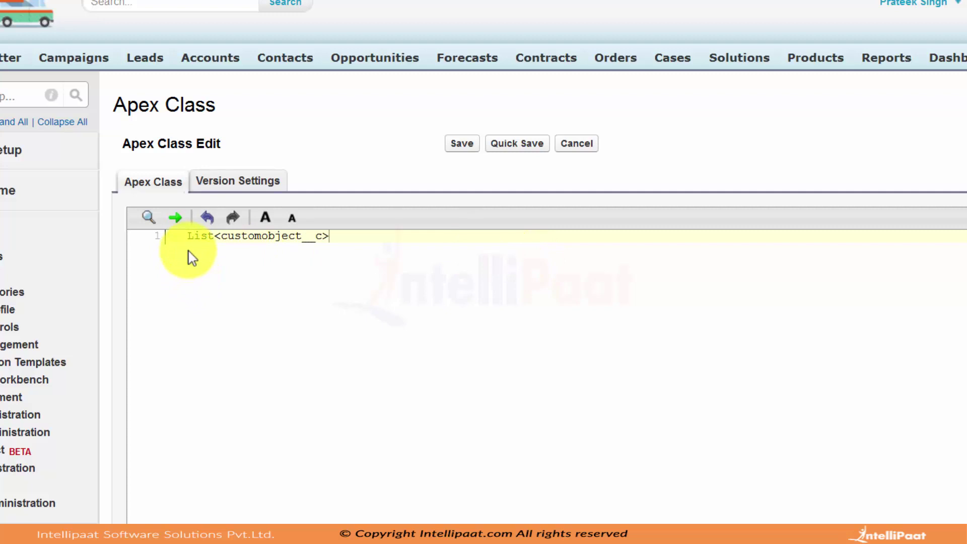
Step: Rewrite the declaration on line 5 as List<account> acclist; with blank lines above it
{"action": "left_click", "coordinate": [185, 235]}
{"action": "key", "text": "Return"}
{"action": "key", "text": "Return"}
{"action": "key", "text": "Return"}
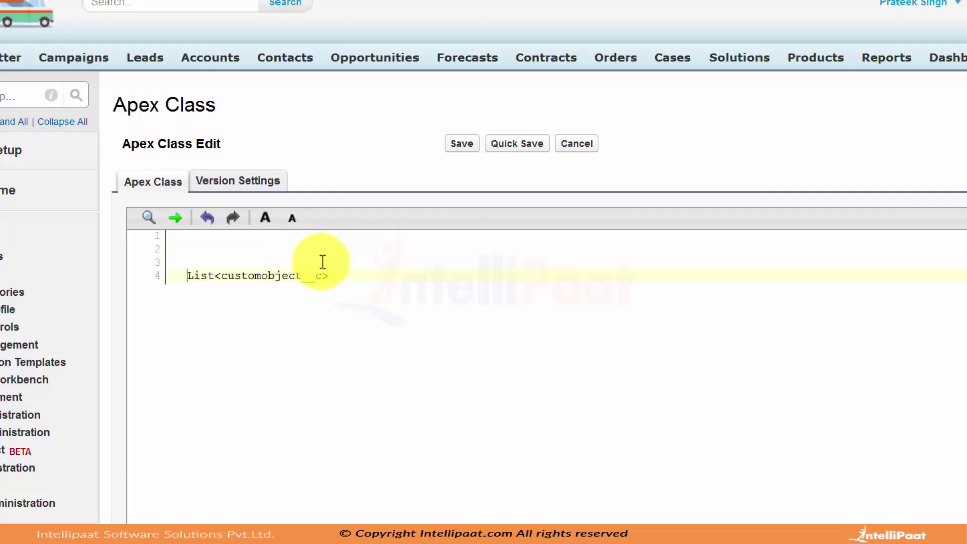
{"action": "key", "text": "Return"}
{"action": "left_click", "coordinate": [356, 289]}
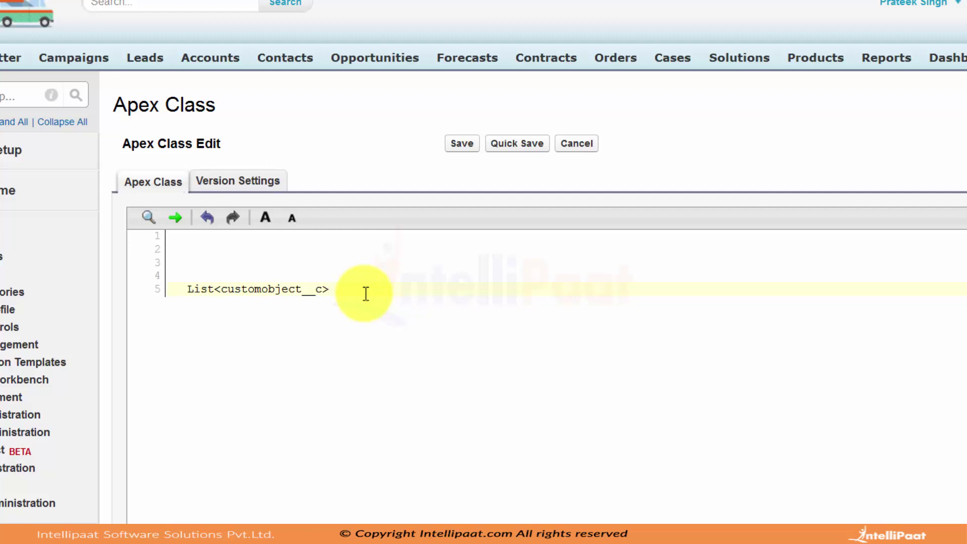
{"action": "key", "text": "BackSpace"}
{"action": "key", "text": "BackSpace"}
{"action": "key", "text": "BackSpace"}
{"action": "key", "text": "BackSpace"}
{"action": "key", "text": "BackSpace"}
{"action": "key", "text": "BackSpace"}
{"action": "key", "text": "BackSpace"}
{"action": "key", "text": "BackSpace"}
{"action": "key", "text": "BackSpace"}
{"action": "key", "text": "BackSpace"}
{"action": "key", "text": "BackSpace"}
{"action": "key", "text": "BackSpace"}
{"action": "key", "text": "BackSpace"}
{"action": "key", "text": "BackSpace"}
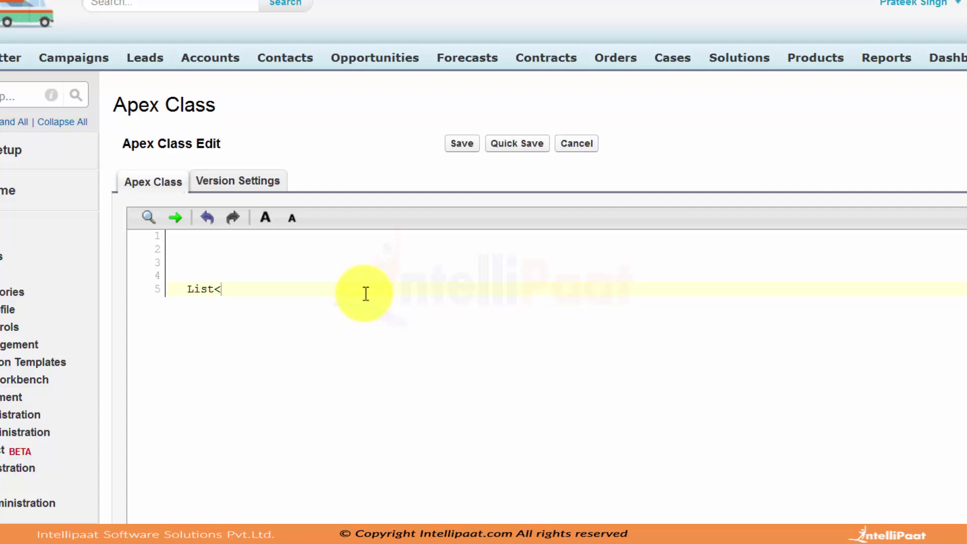
{"action": "type", "text": "account"}
{"action": "type", "text": "> acc"}
{"action": "type", "text": "list;"}
{"action": "key", "text": "Return"}
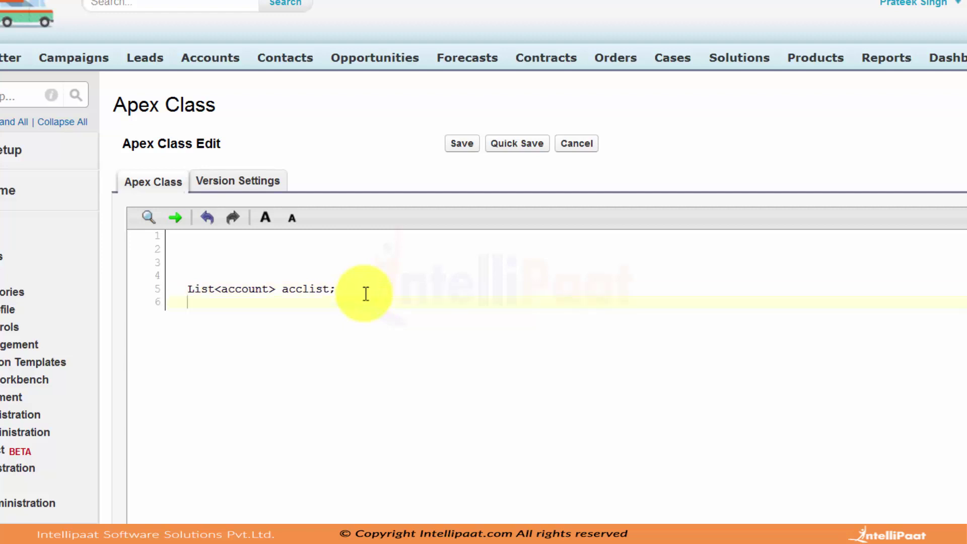
{"action": "key", "text": "Return"}
{"action": "key", "text": "Return"}
{"action": "type", "text": "a"}
{"action": "type", "text": "cclist"}
{"action": "type", "text": "[0]"}
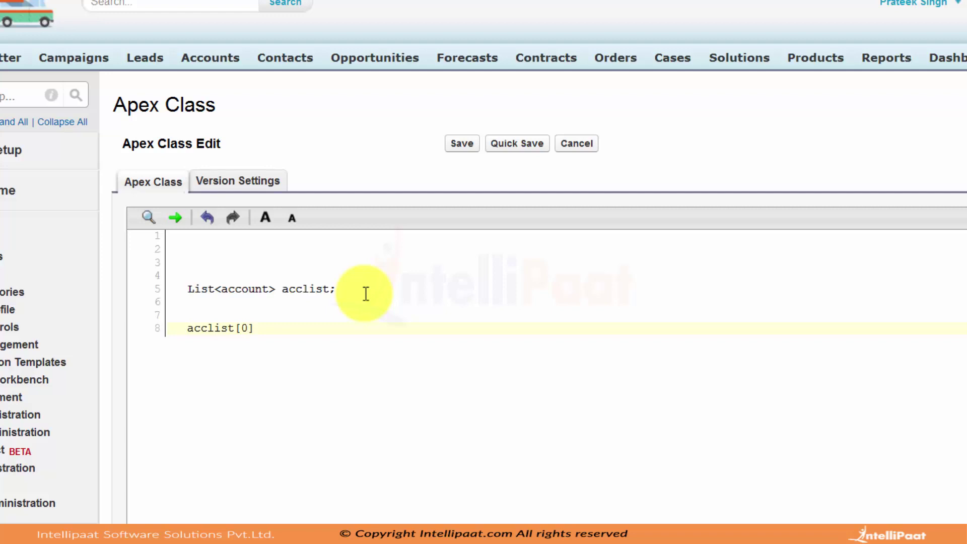
Step: Add acclist[2] on line 8 below the declaration, changing the index from 0 to 2
{"action": "key", "text": "Return"}
{"action": "key", "text": "Return"}
{"action": "key", "text": "Up"}
{"action": "key", "text": "Delete"}
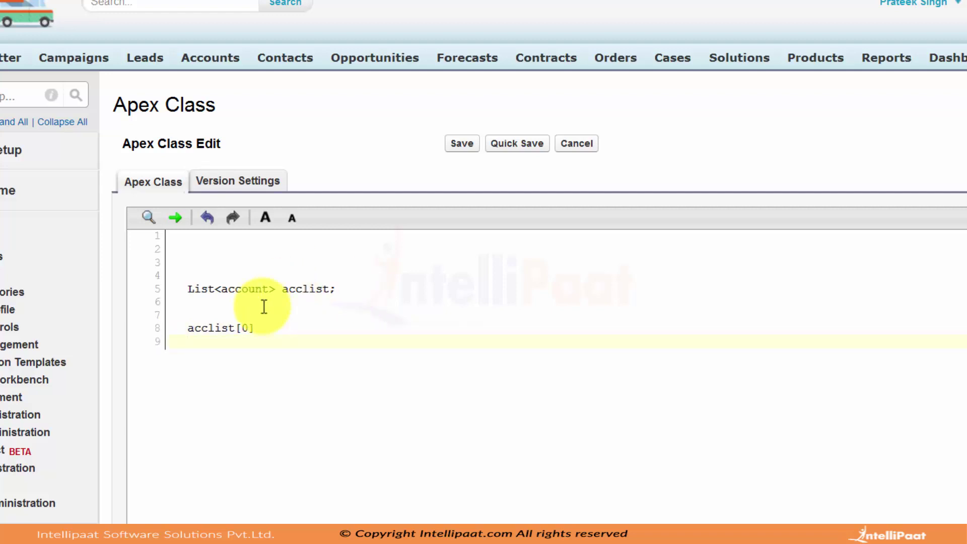
{"action": "left_click", "coordinate": [249, 327]}
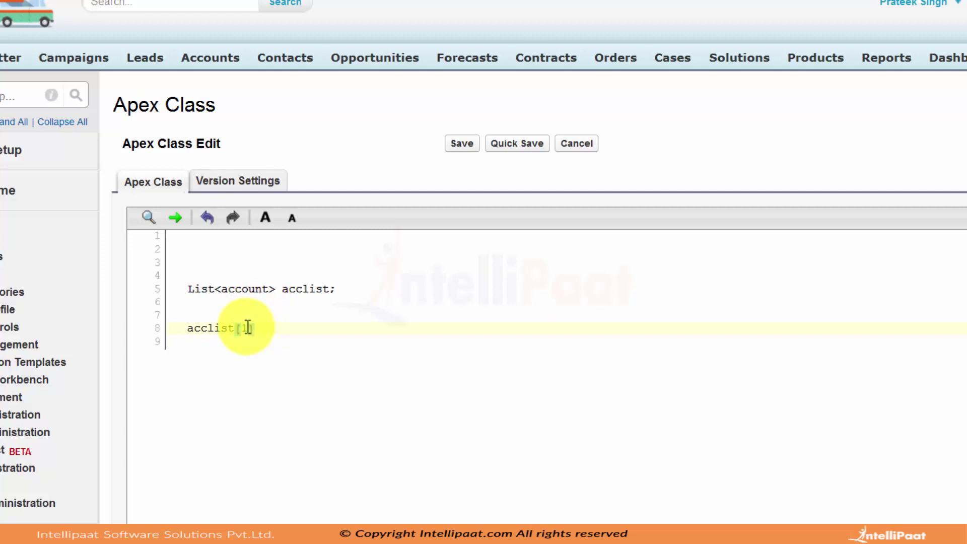
{"action": "key", "text": "BackSpace"}
{"action": "type", "text": "2"}
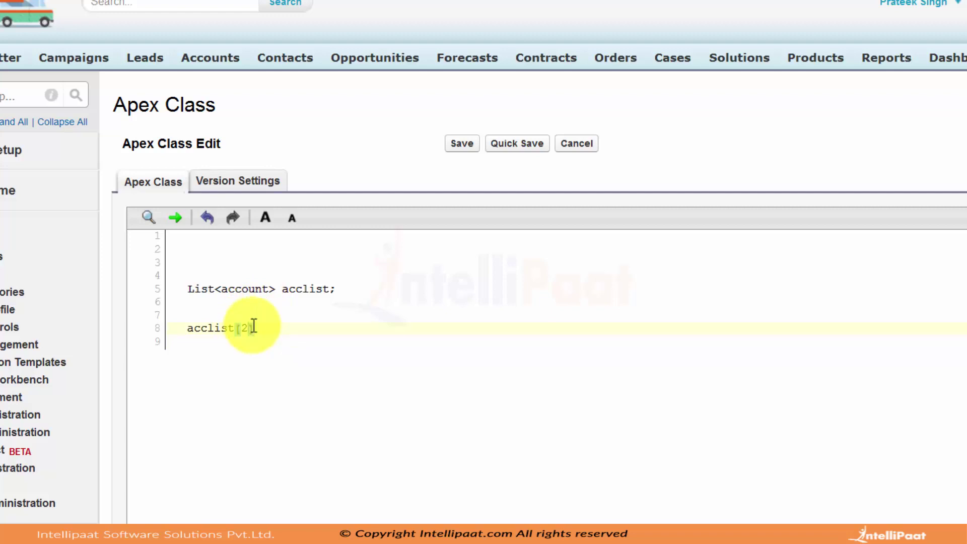
Step: Replace lines 5-8 with a note that SOQL queries return a list and a conlist query: Select id, lastname order by lastname ASC
{"action": "mouse_move", "coordinate": [270, 330]}
{"action": "left_mouse_down"}
{"action": "mouse_move", "coordinate": [194, 330]}
{"action": "mouse_move", "coordinate": [188, 289]}
{"action": "left_mouse_up"}
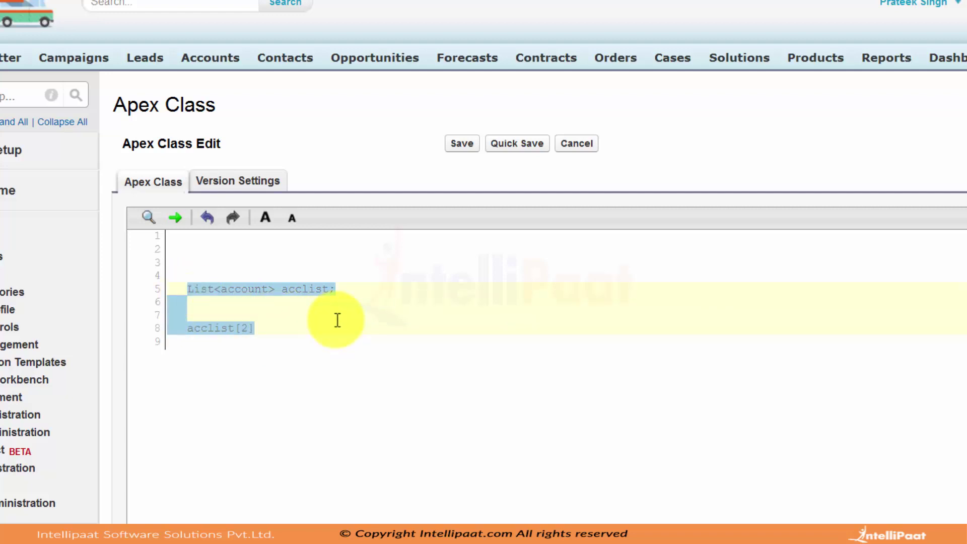
{"action": "type", "text": "The retur"}
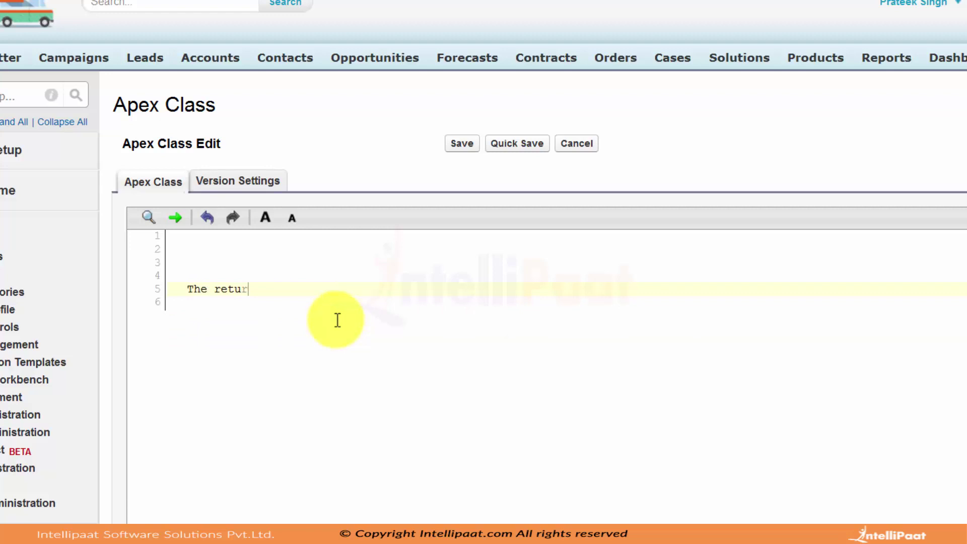
{"action": "type", "text": "n type of a"}
{"action": "type", "text": "ll soql"}
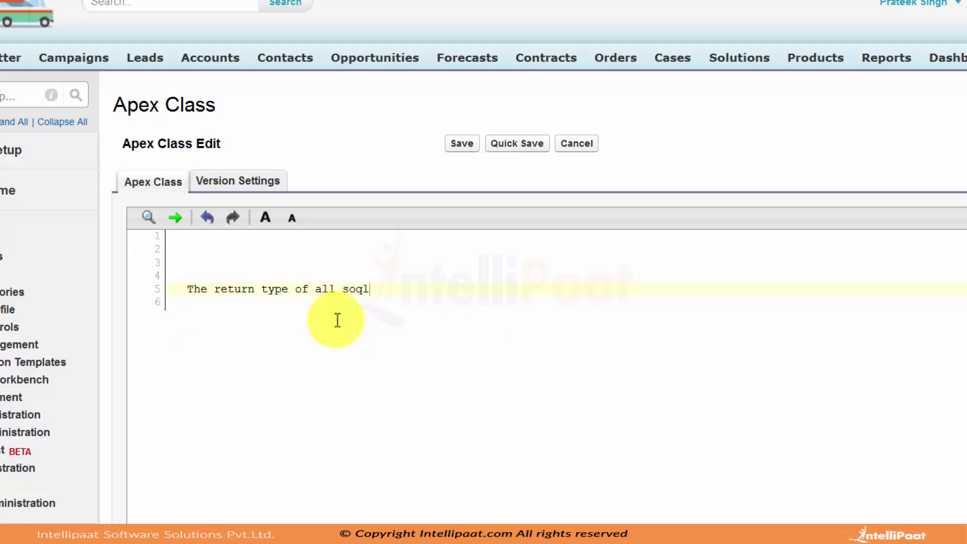
{"action": "type", "text": " querr"}
{"action": "type", "text": "ies is a li"}
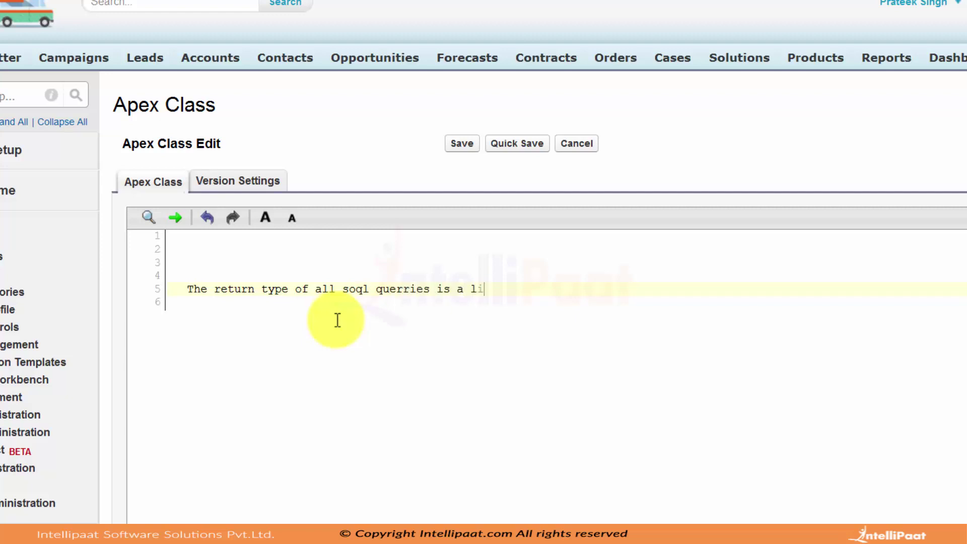
{"action": "type", "text": "st"}
{"action": "key", "text": "Return"}
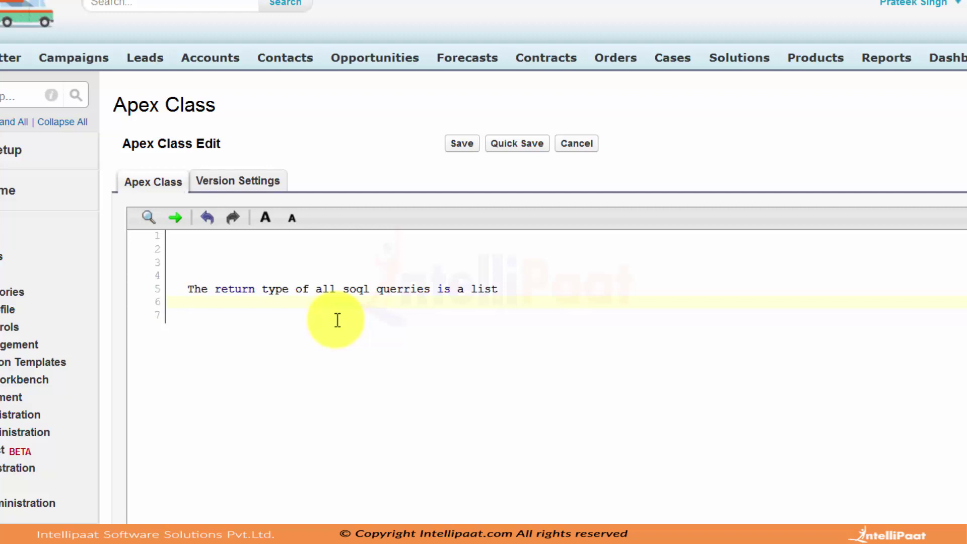
{"action": "key", "text": "Return"}
{"action": "key", "text": "Return"}
{"action": "type", "text": "list"}
{"action": "type", "text": "<conta"}
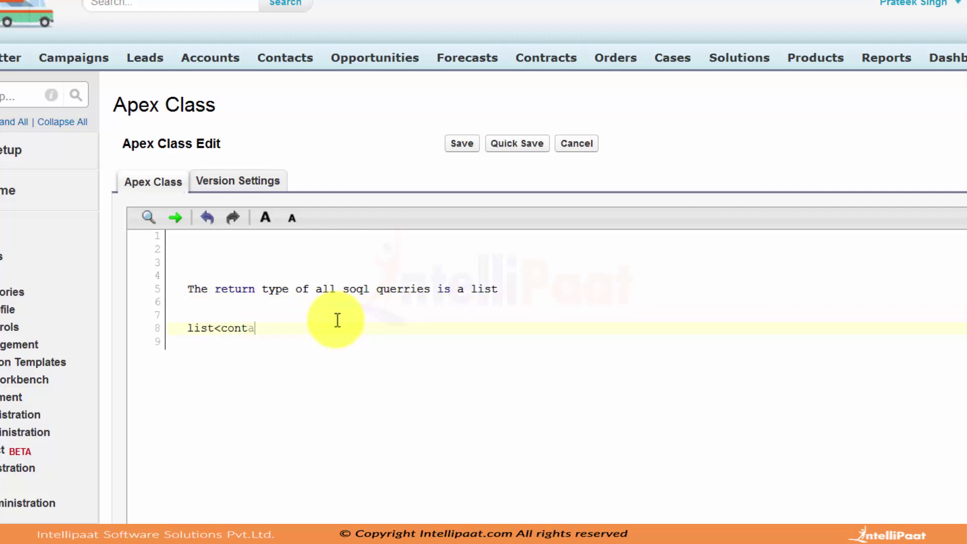
{"action": "type", "text": "ct> conlis"}
{"action": "type", "text": "t = ["}
{"action": "type", "text": "Select id"}
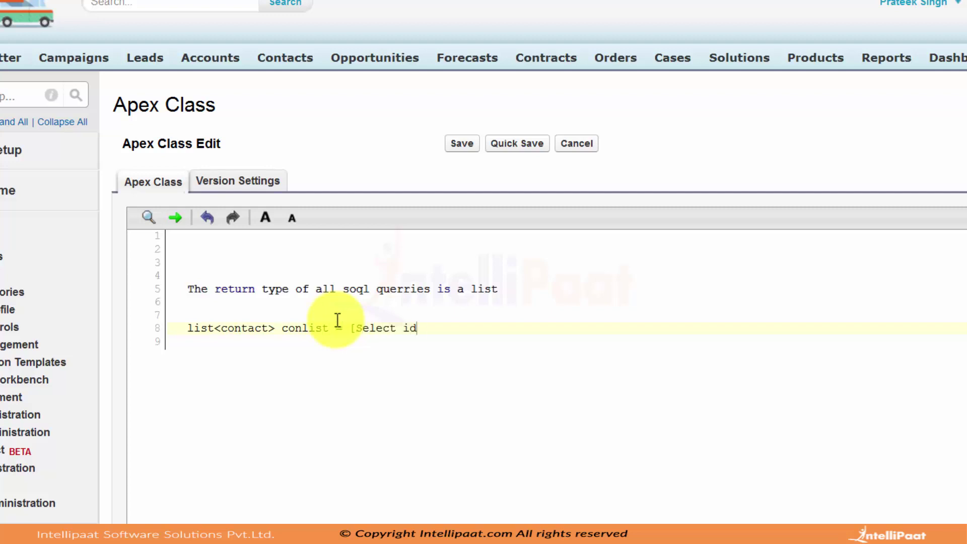
{"action": "type", "text": ", last"}
{"action": "type", "text": "name orde"}
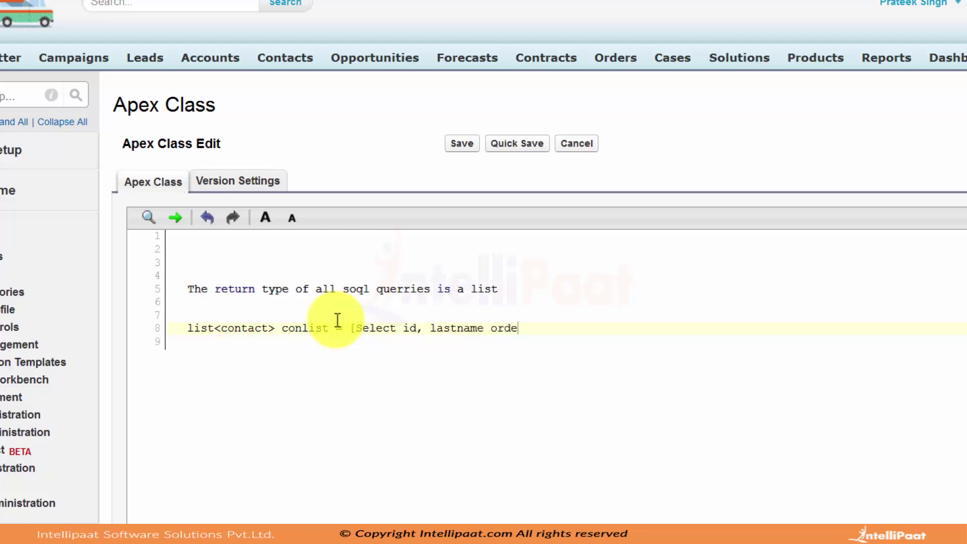
{"action": "type", "text": "r by las"}
{"action": "type", "text": "tname"}
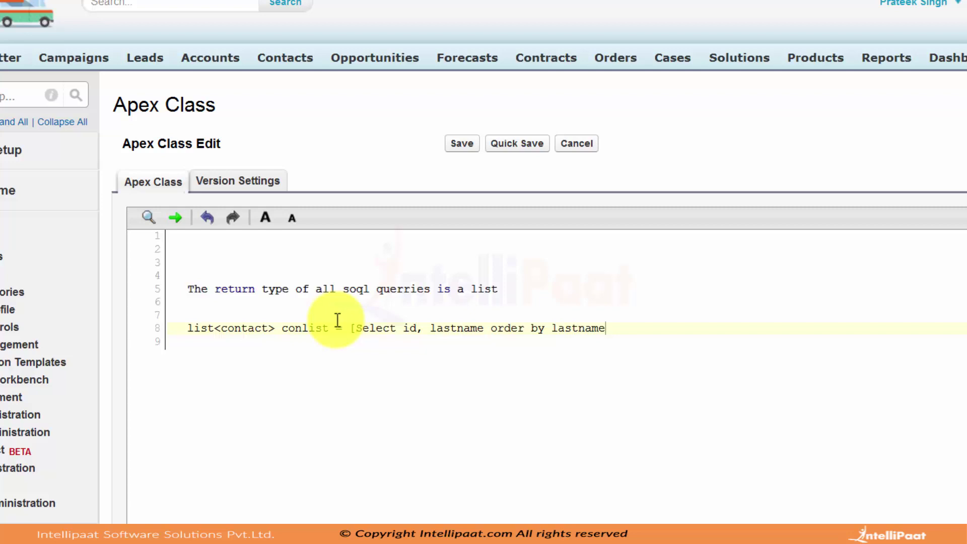
{"action": "type", "text": " AS"}
{"action": "type", "text": "C];"}
Step: Add fisrtcontact = conlist[0] and lastcontact = conlist[conlist.size()] lines, removing the -1 from the last index
{"action": "key", "text": "Return"}
{"action": "key", "text": "Return"}
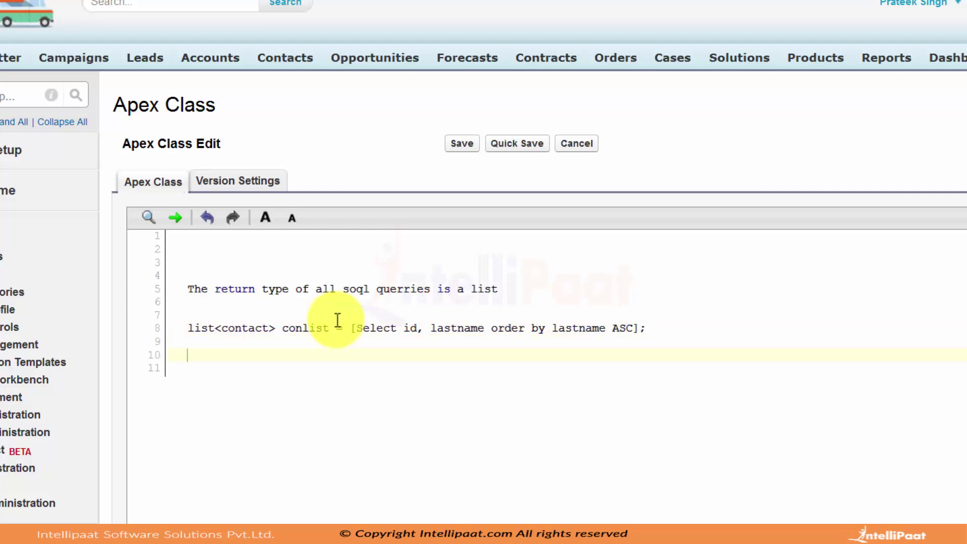
{"action": "type", "text": "fisrt"}
{"action": "type", "text": "contact "}
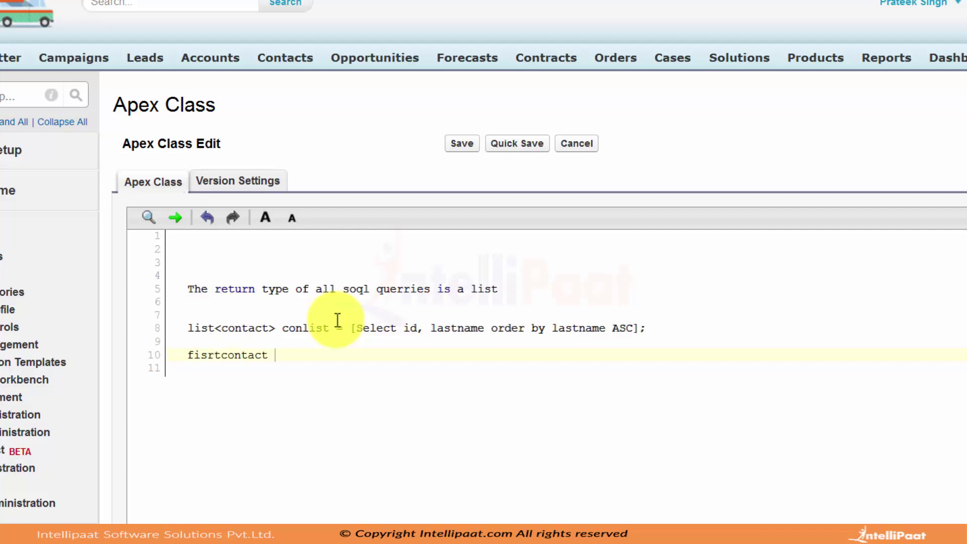
{"action": "type", "text": "= conlist"}
{"action": "type", "text": "[0]"}
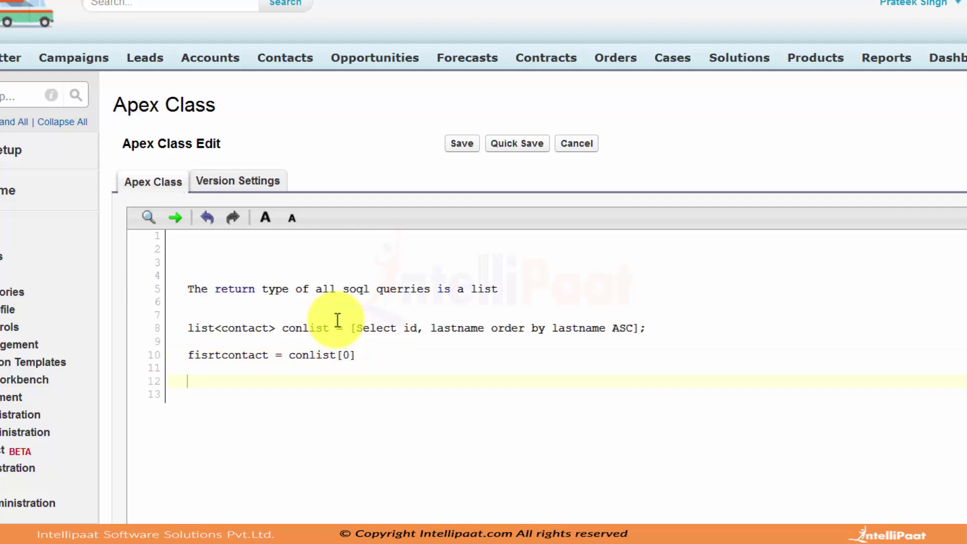
{"action": "type", "text": "lastconta"}
{"action": "type", "text": "ct = "}
{"action": "type", "text": "conlist"}
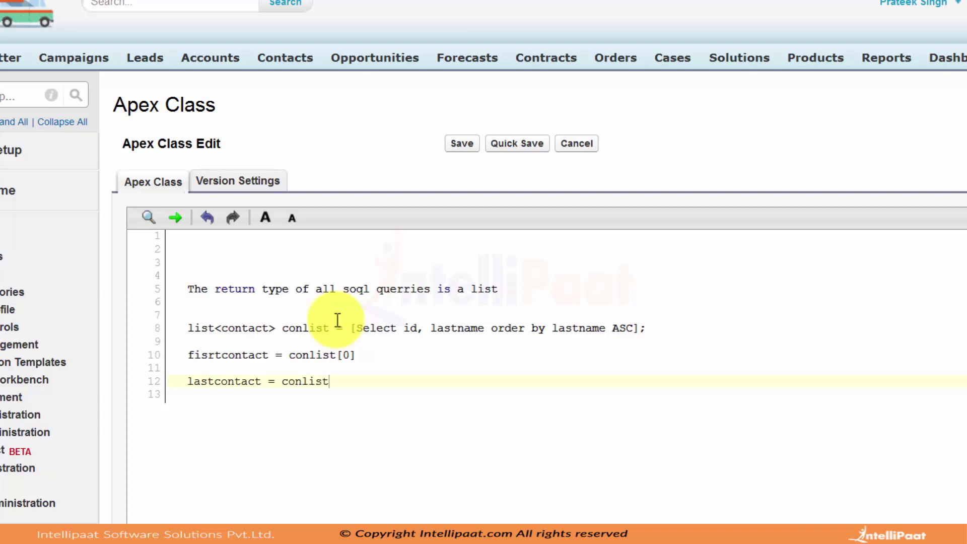
{"action": "type", "text": "["}
{"action": "type", "text": "conlist"}
{"action": "type", "text": ".size"}
{"action": "type", "text": "()-1"}
{"action": "type", "text": "]"}
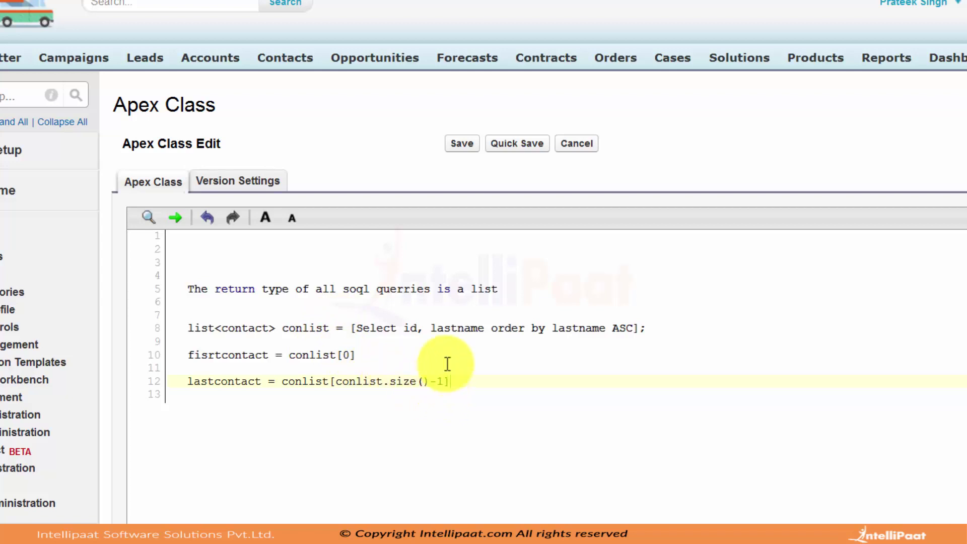
{"action": "double_click", "coordinate": [346, 355]}
{"action": "left_click_drag", "start_coordinate": [430, 381], "coordinate": [444, 381]}
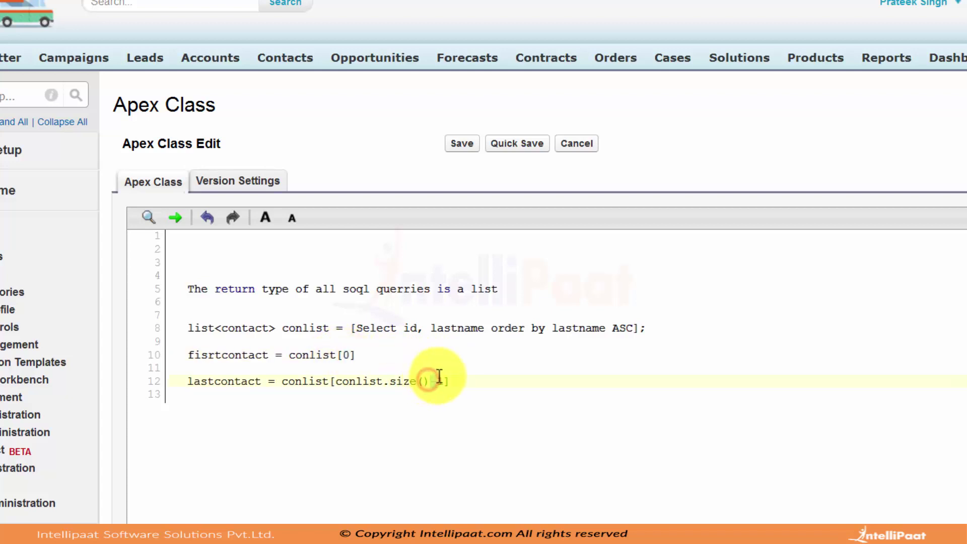
{"action": "key", "text": "BackSpace"}
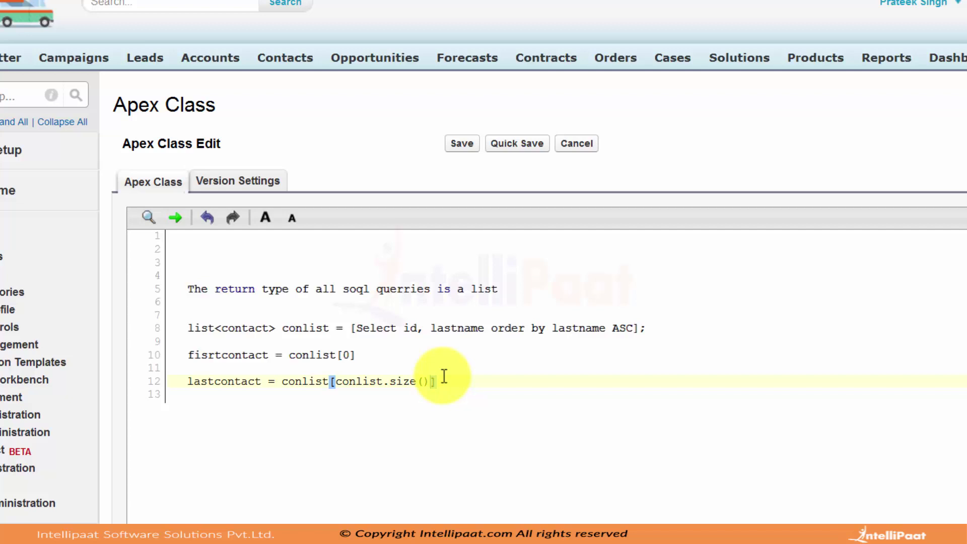
Step: Replace the contact query code with list<string> strlist and two strlist.add('…'); lines
{"action": "left_click_drag", "start_coordinate": [468, 383], "coordinate": [213, 312]}
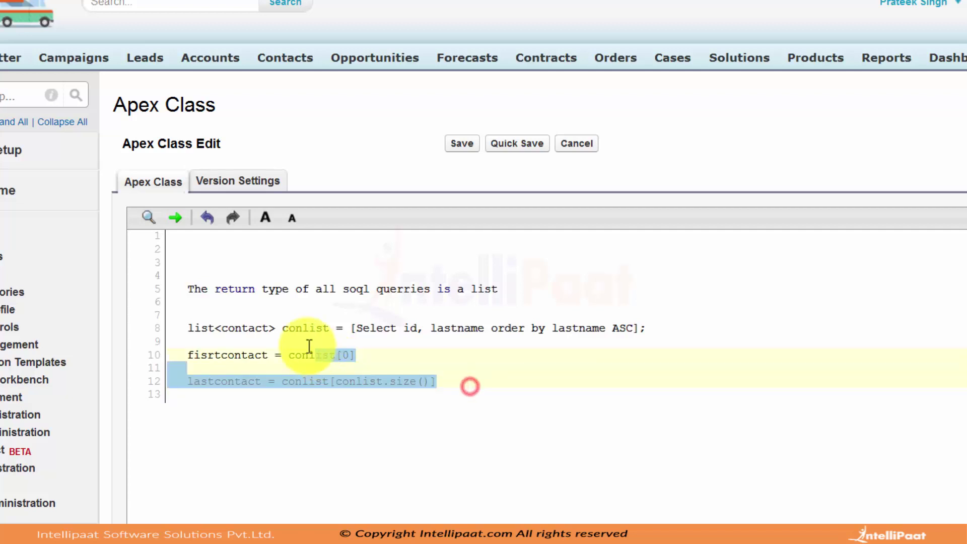
{"action": "type", "text": "lis"}
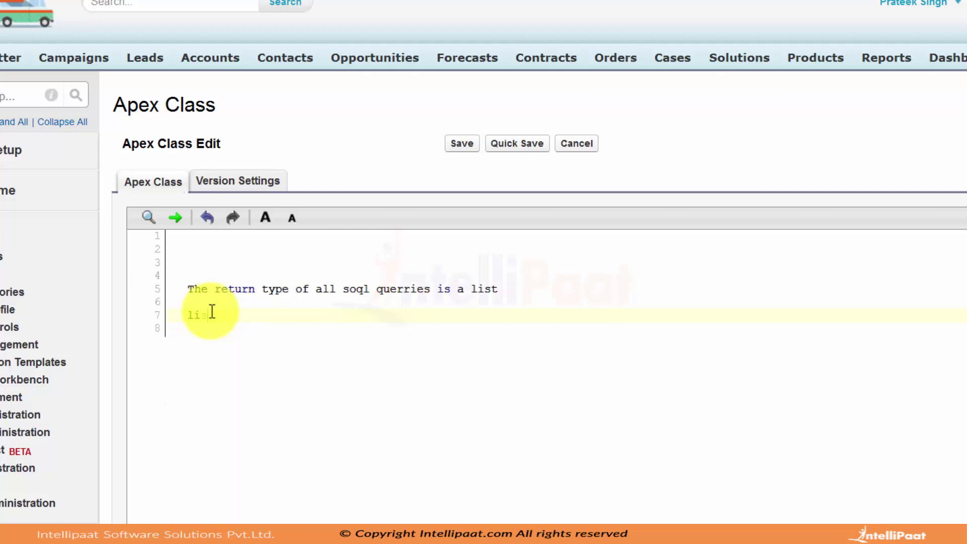
{"action": "type", "text": "t<strin"}
{"action": "type", "text": "g> strl"}
{"action": "type", "text": "ist"}
{"action": "key", "text": "Return"}
{"action": "key", "text": "Return"}
{"action": "type", "text": "s"}
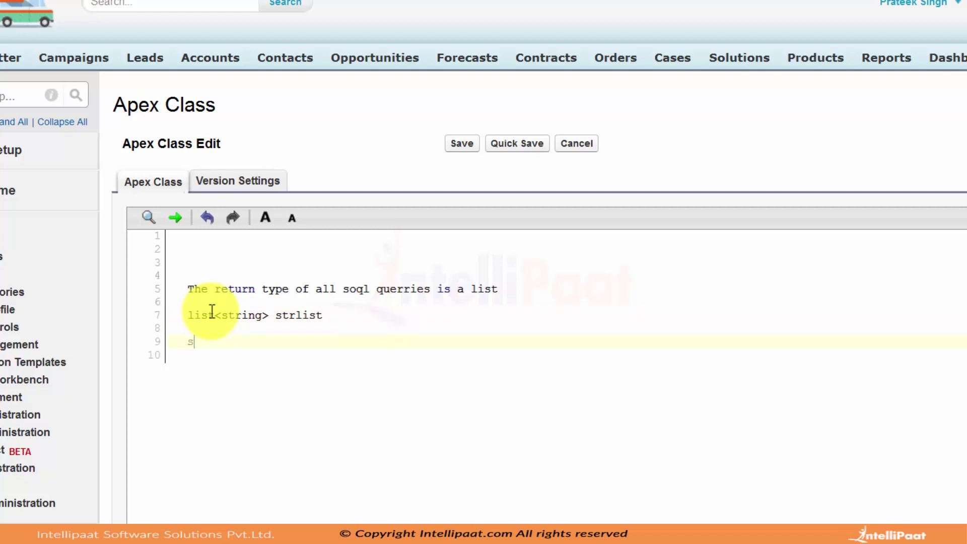
{"action": "type", "text": "trlist."}
{"action": "type", "text": "add('sdad"}
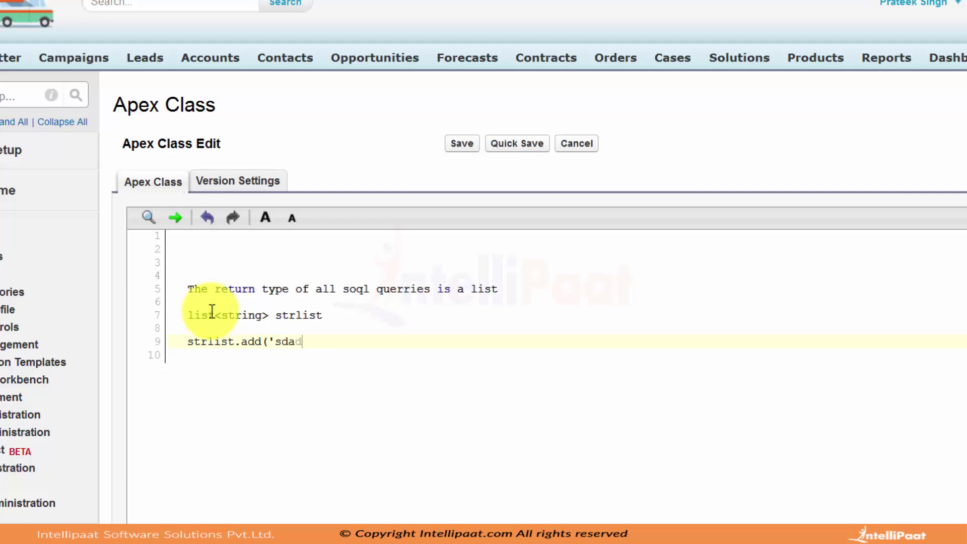
{"action": "type", "text": "asasasdads');"}
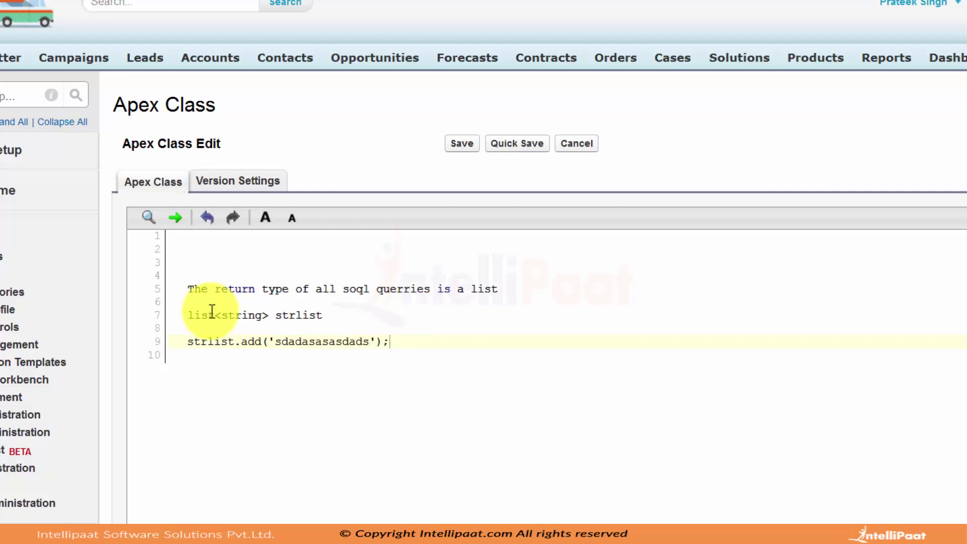
{"action": "key", "text": "Return"}
{"action": "type", "text": "strli"}
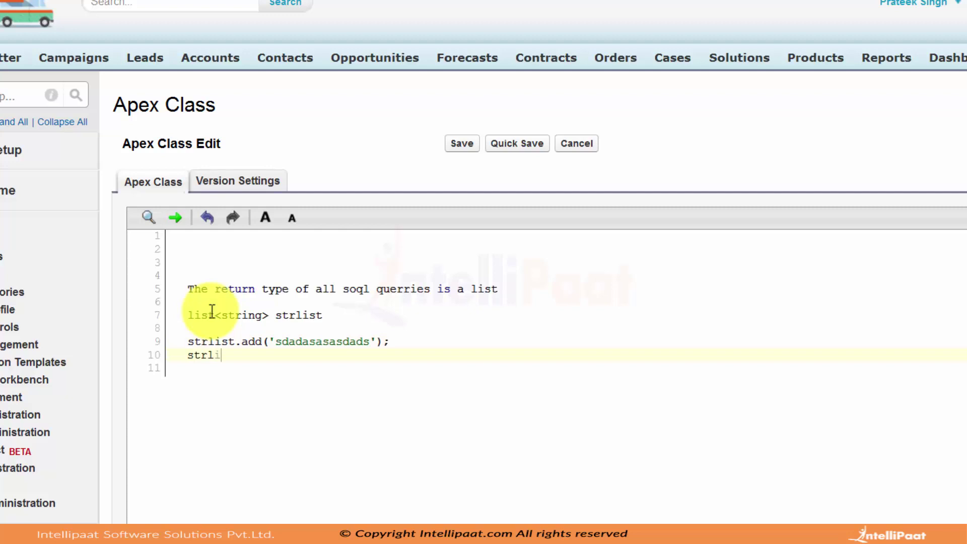
{"action": "type", "text": "st.add"}
{"action": "type", "text": "('dsafdsf'"}
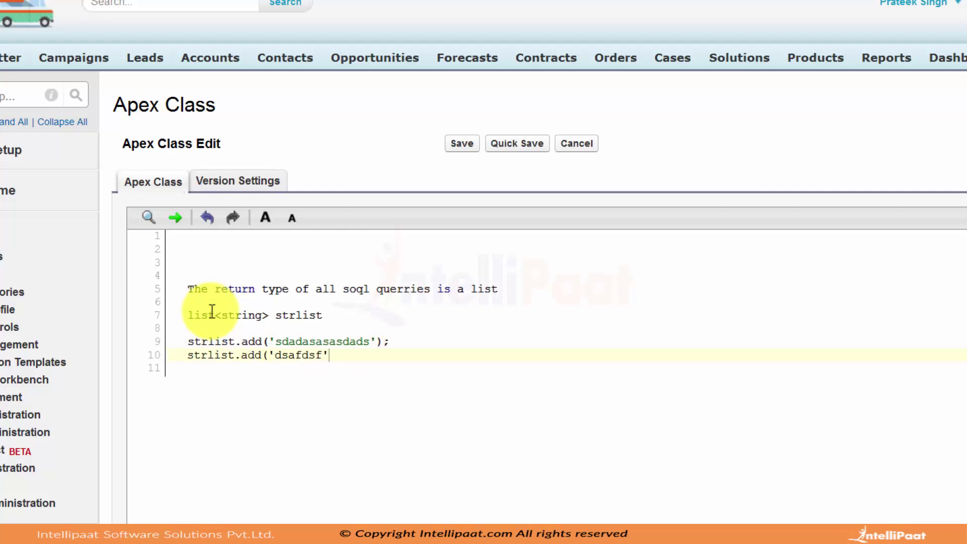
{"action": "type", "text": "');"}
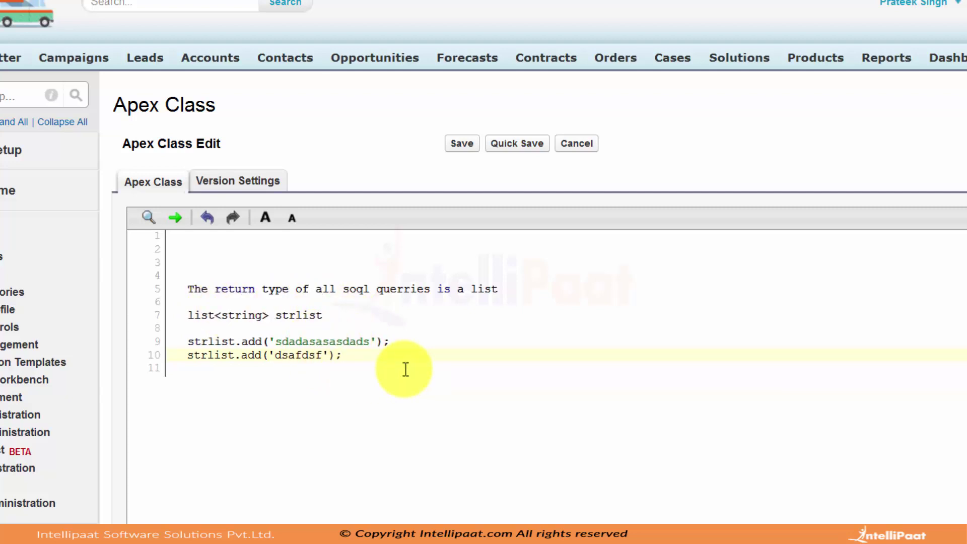
{"action": "key", "text": "Return"}
{"action": "key", "text": "Return"}
{"action": "type", "text": "st"}
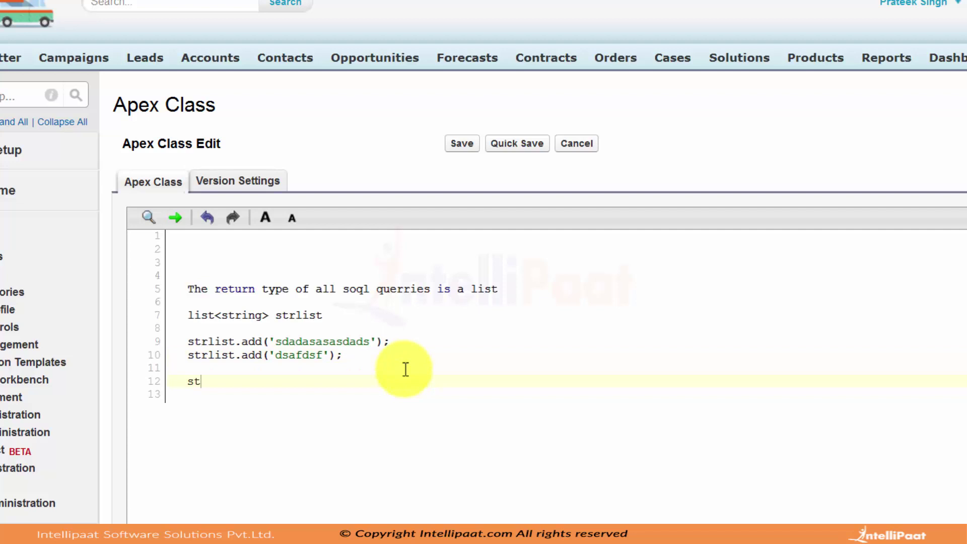
{"action": "type", "text": "rlist["}
{"action": "type", "text": "0]"}
Step: Highlight the first added string value, then delete the strlist[0] line
{"action": "double_click", "coordinate": [341, 345]}
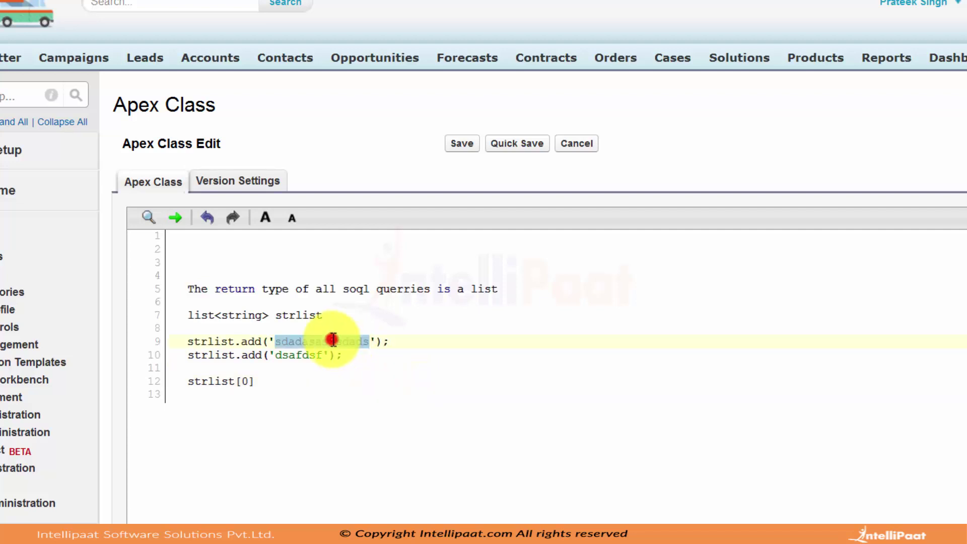
{"action": "triple_click", "coordinate": [187, 384]}
{"action": "key", "text": "Delete"}
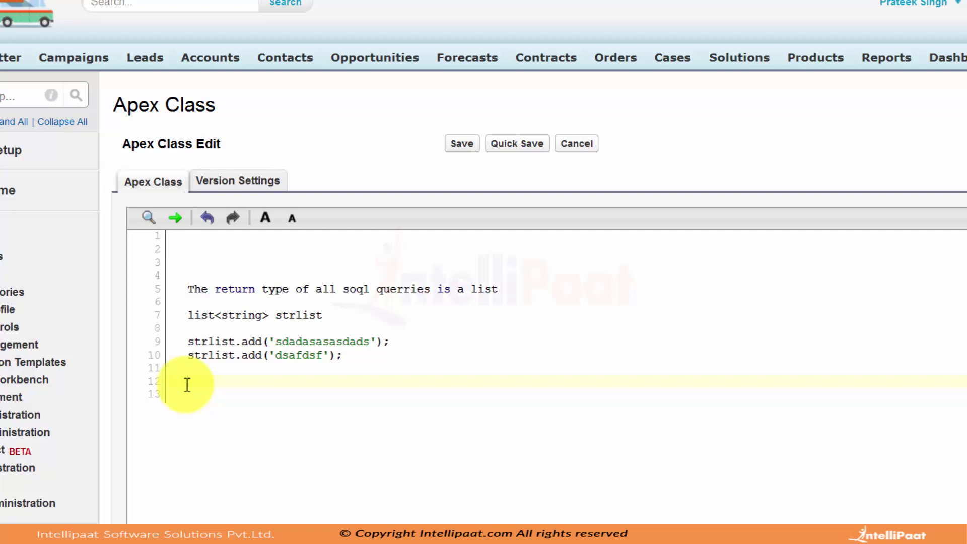
Step: Clear the list example and write set<string> strset = new Set<string>{'a','b','c'}; on line 5
{"action": "mouse_move", "coordinate": [187, 289]}
{"action": "left_mouse_down"}
{"action": "mouse_move", "coordinate": [384, 299]}
{"action": "mouse_move", "coordinate": [401, 376]}
{"action": "left_mouse_up"}
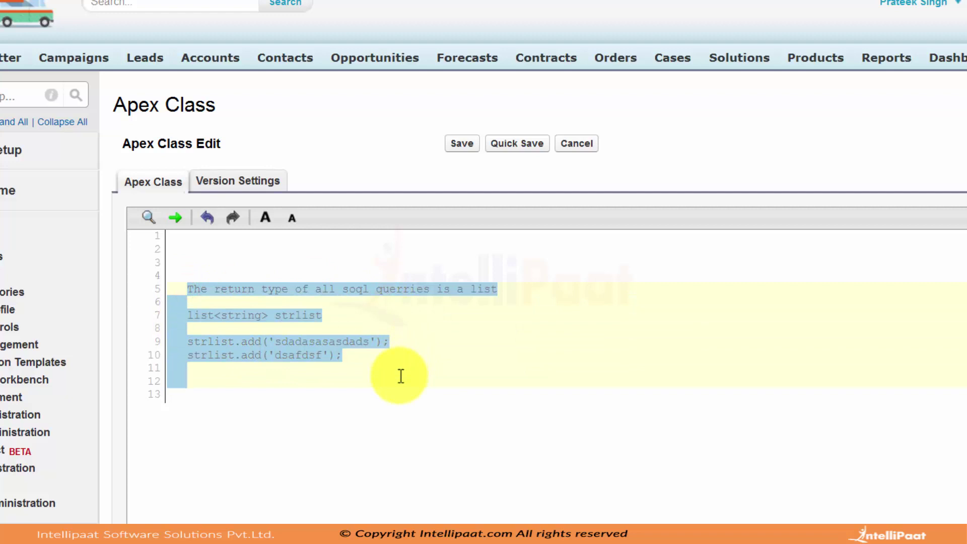
{"action": "key", "text": "Delete"}
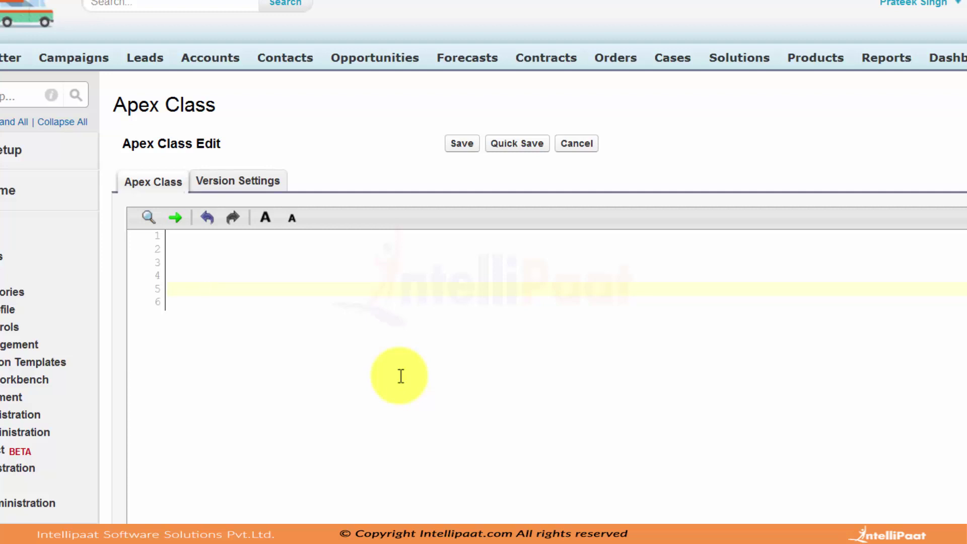
{"action": "type", "text": "set<"}
{"action": "type", "text": "id>"}
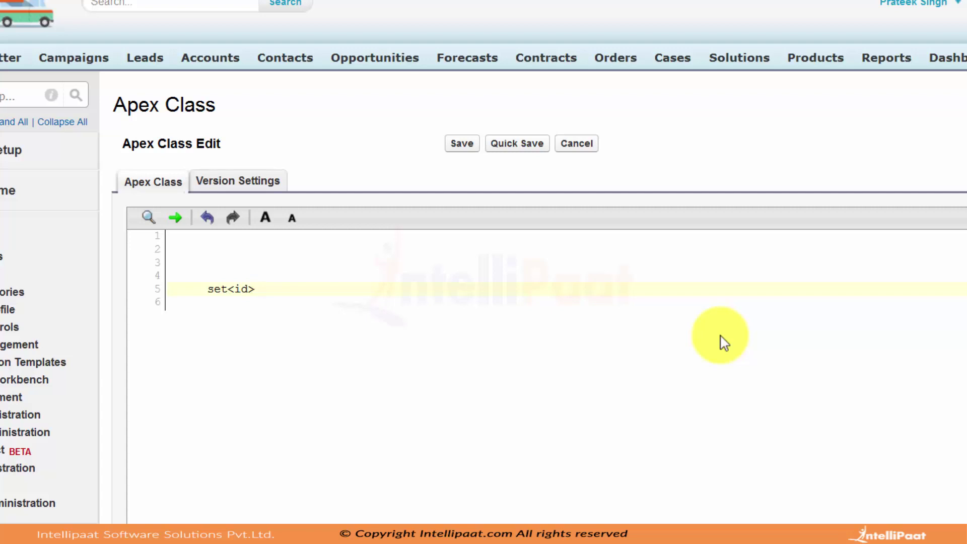
{"action": "key", "text": "BackSpace"}
{"action": "key", "text": "BackSpace"}
{"action": "key", "text": "BackSpace"}
{"action": "type", "text": "str"}
{"action": "type", "text": "ing>"}
{"action": "type", "text": " strset"}
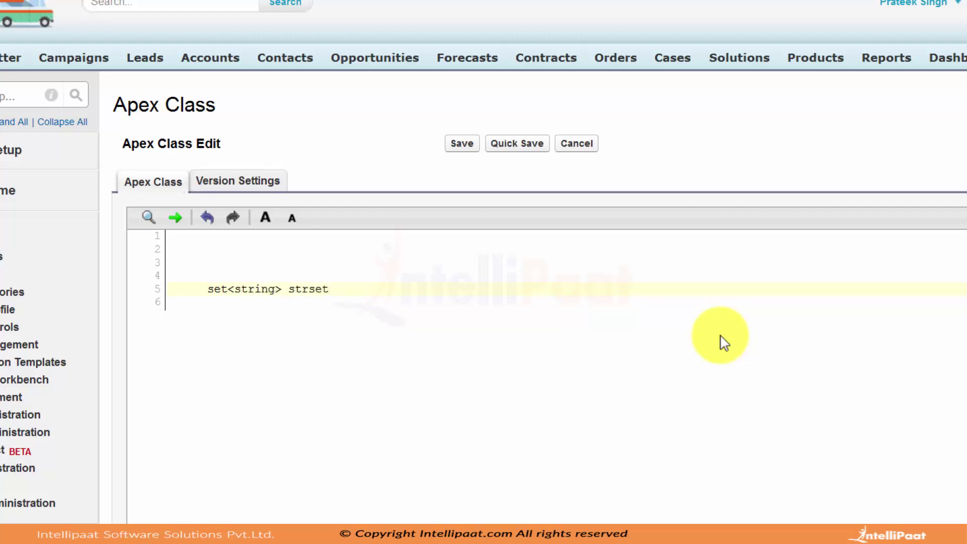
{"action": "type", "text": " = "}
{"action": "type", "text": "new Se"}
{"action": "type", "text": "t"}
{"action": "type", "text": "<strin"}
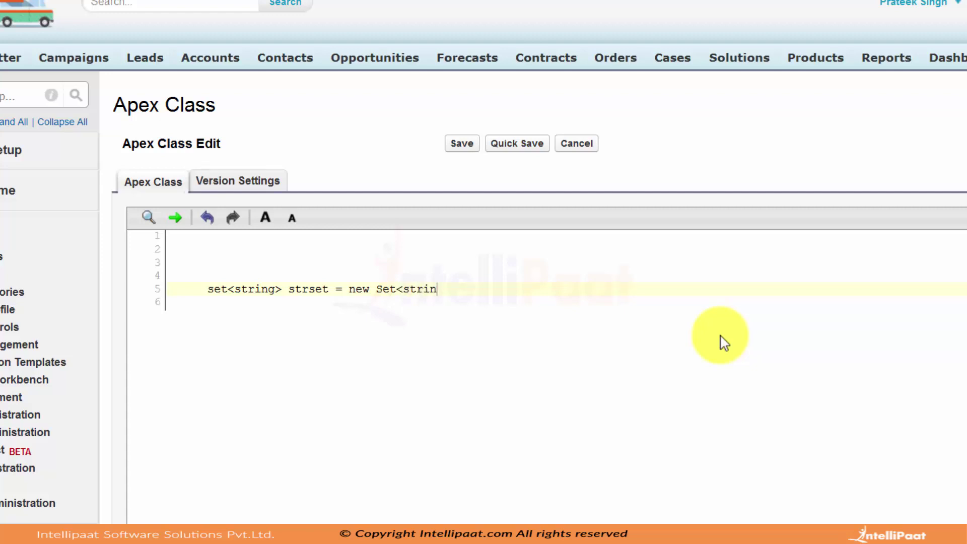
{"action": "type", "text": "g>"}
{"action": "type", "text": "("}
{"action": "key", "text": "BackSpace"}
{"action": "type", "text": "{"}
{"action": "type", "text": "'a',"}
{"action": "type", "text": "'b',"}
{"action": "type", "text": "'c'}"}
{"action": "type", "text": ";"}
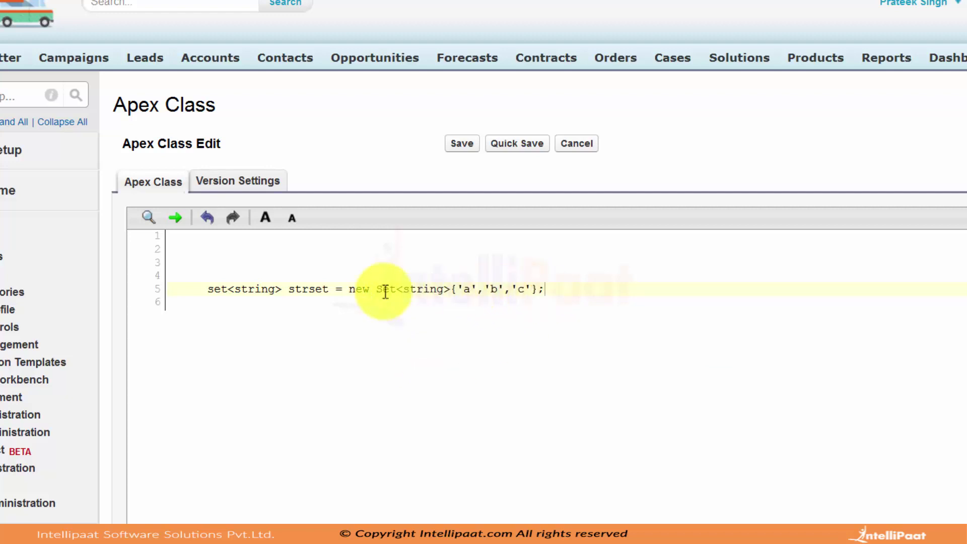
Step: Change strset to an empty set<integer> with new Set<integer>(); and add strset.add(1); on line 7
{"action": "double_click", "coordinate": [250, 289]}
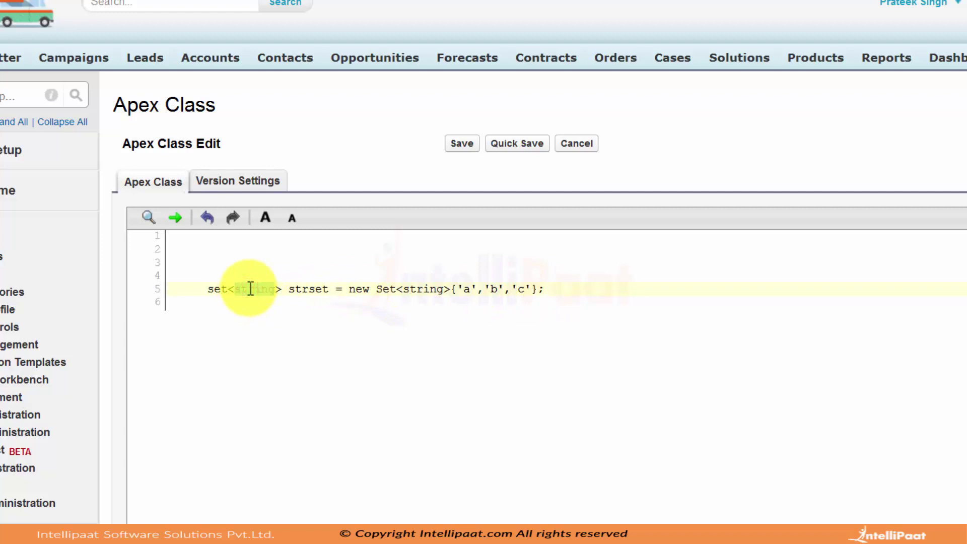
{"action": "type", "text": "integer"}
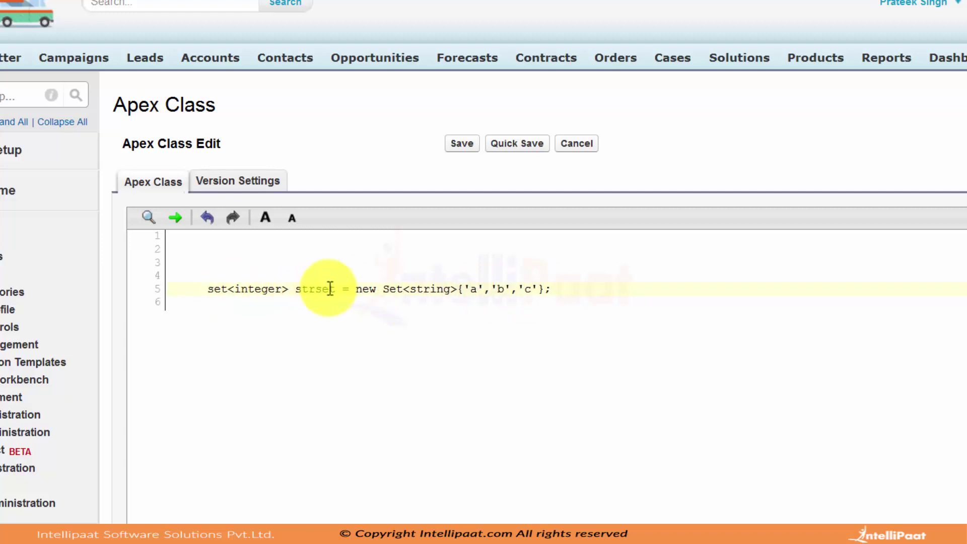
{"action": "double_click", "coordinate": [426, 291]}
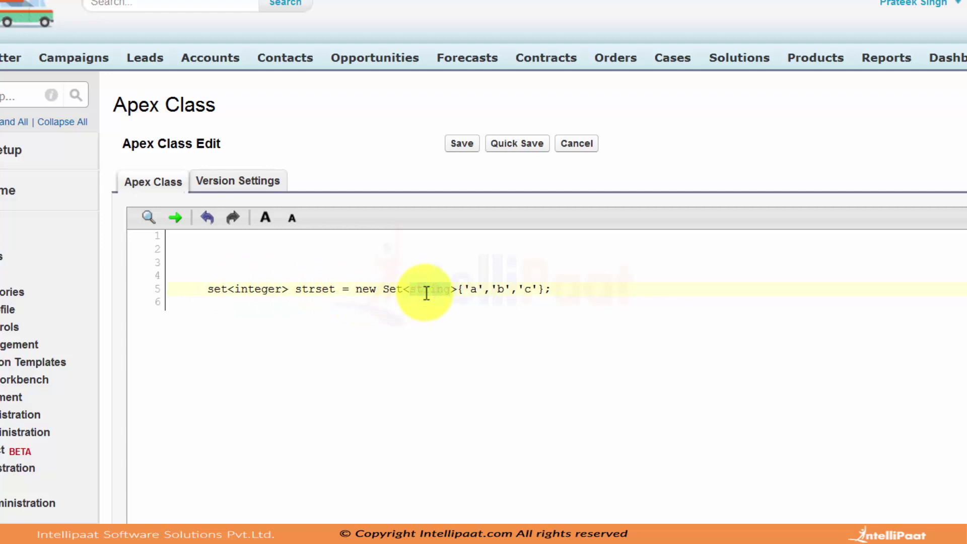
{"action": "type", "text": "integer"}
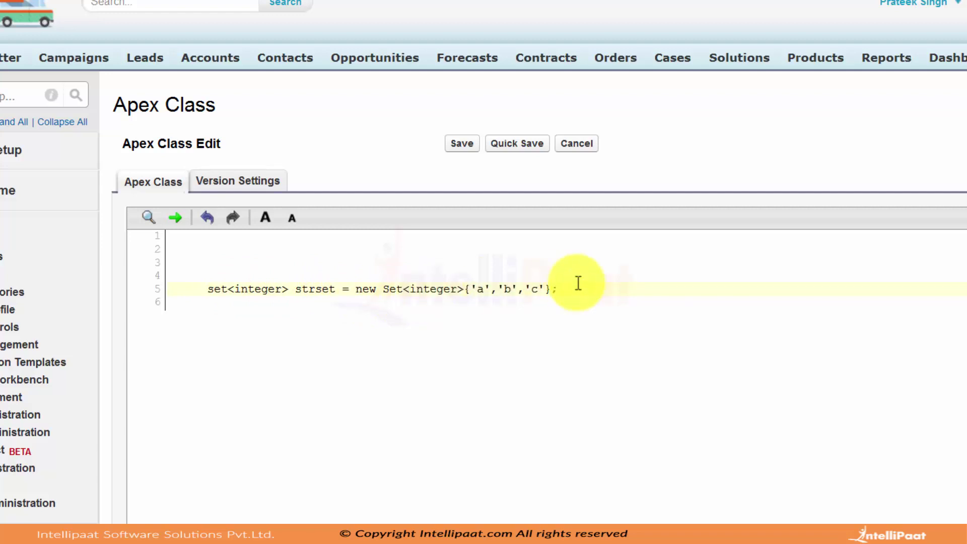
{"action": "mouse_move", "coordinate": [560, 289]}
{"action": "left_mouse_down"}
{"action": "mouse_move", "coordinate": [465, 288]}
{"action": "mouse_move", "coordinate": [547, 292]}
{"action": "left_mouse_up"}
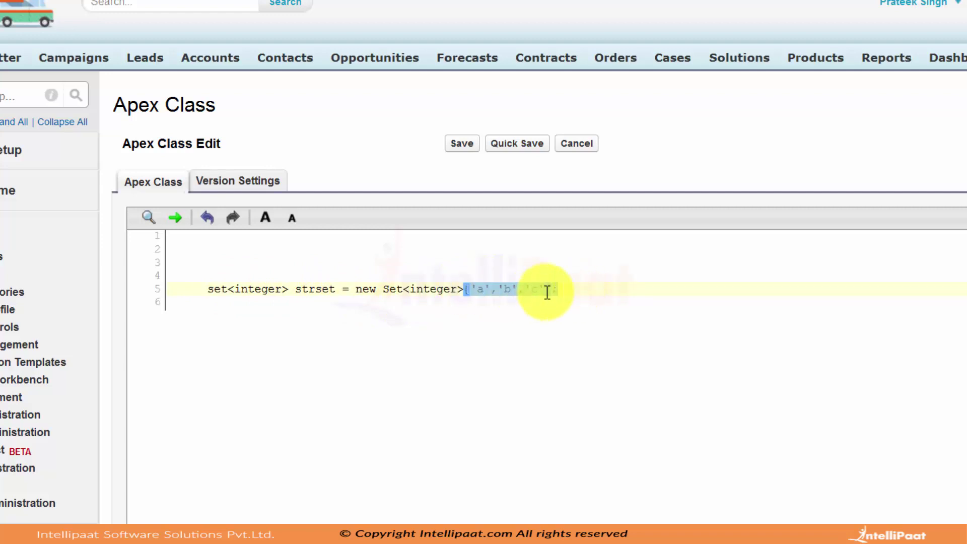
{"action": "type", "text": "("}
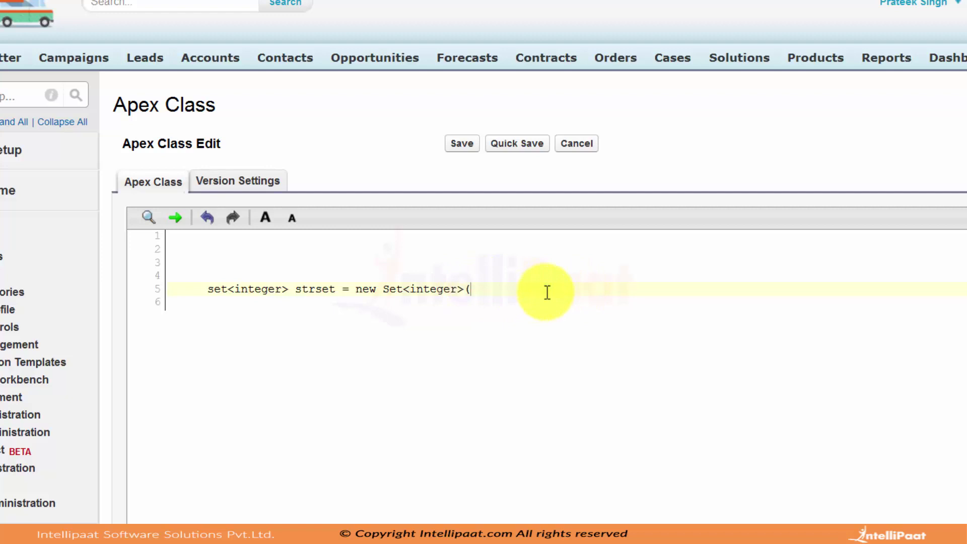
{"action": "type", "text": ");"}
{"action": "key", "text": "Return"}
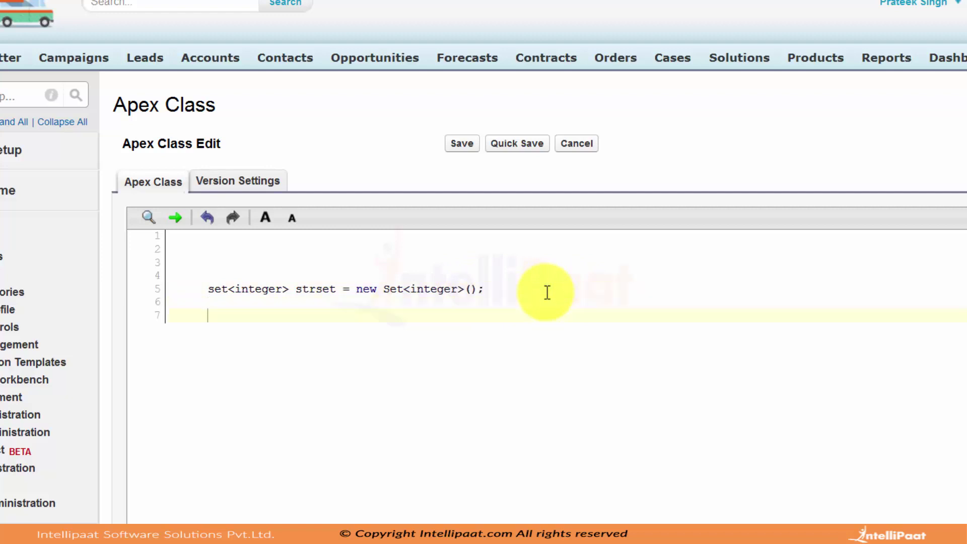
{"action": "key", "text": "Return"}
{"action": "type", "text": "strset"}
{"action": "type", "text": ".add"}
{"action": "type", "text": "(1)"}
{"action": "type", "text": ";"}
{"action": "key", "text": "Return"}
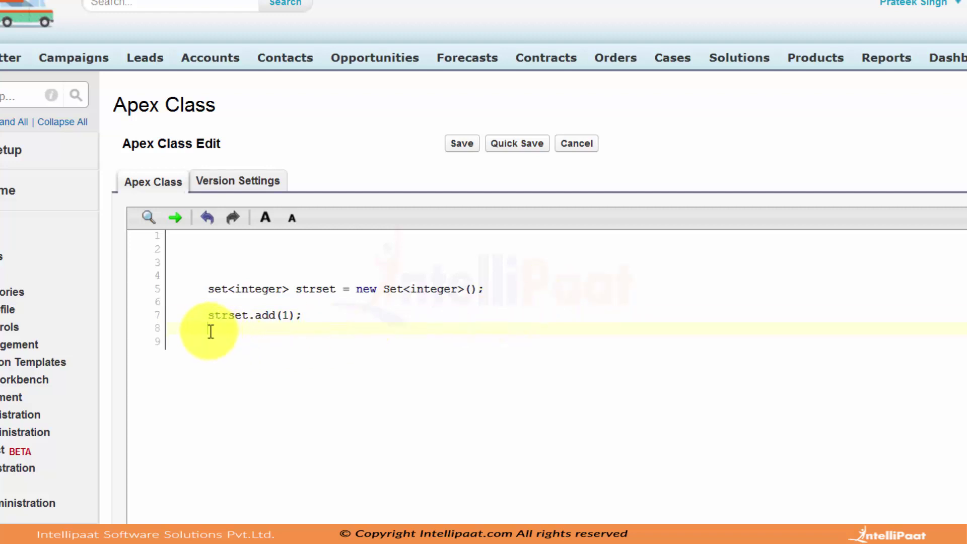
{"action": "left_click_drag", "start_coordinate": [204, 314], "coordinate": [308, 315]}
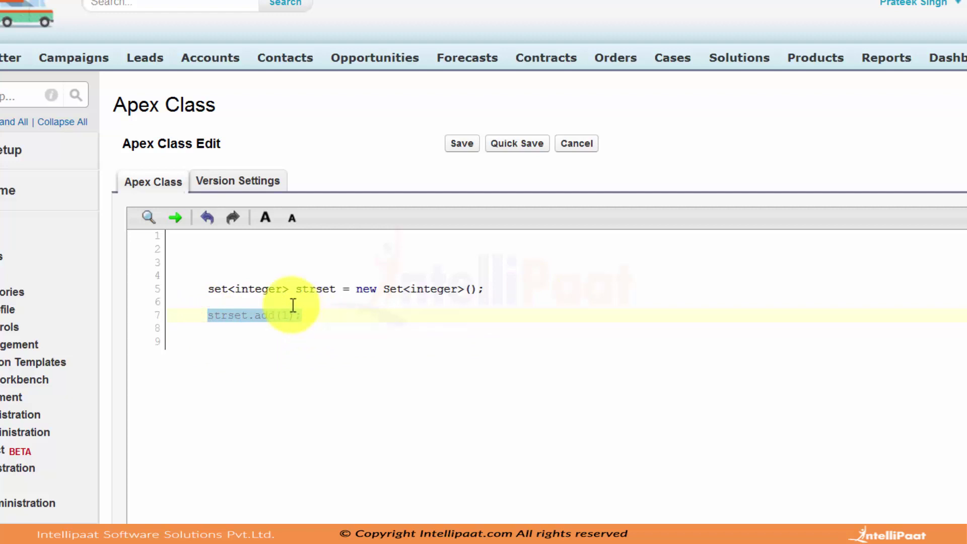
Step: Change strset to set<id> and remove the add(1) statement
{"action": "double_click", "coordinate": [260, 291]}
{"action": "type", "text": "id"}
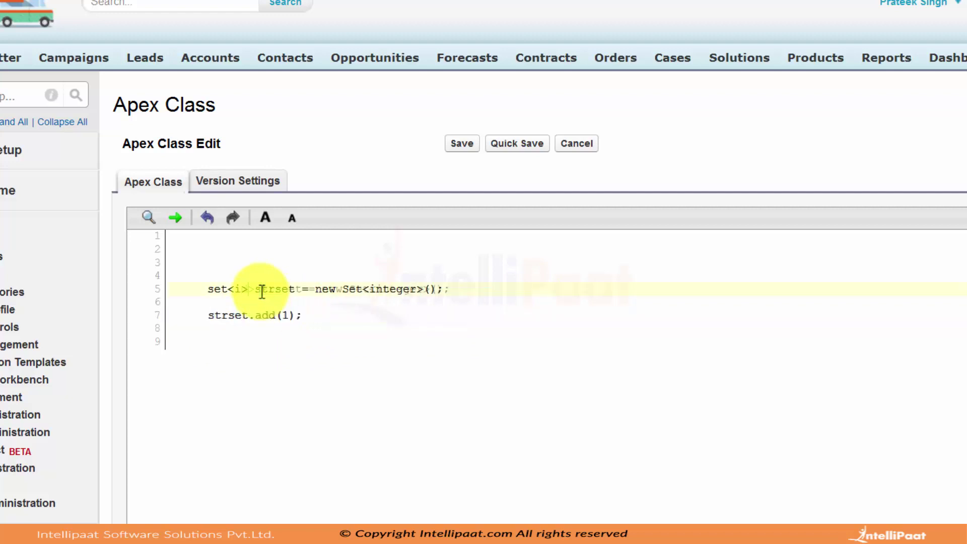
{"action": "type", "text": "d"}
{"action": "double_click", "coordinate": [404, 291]}
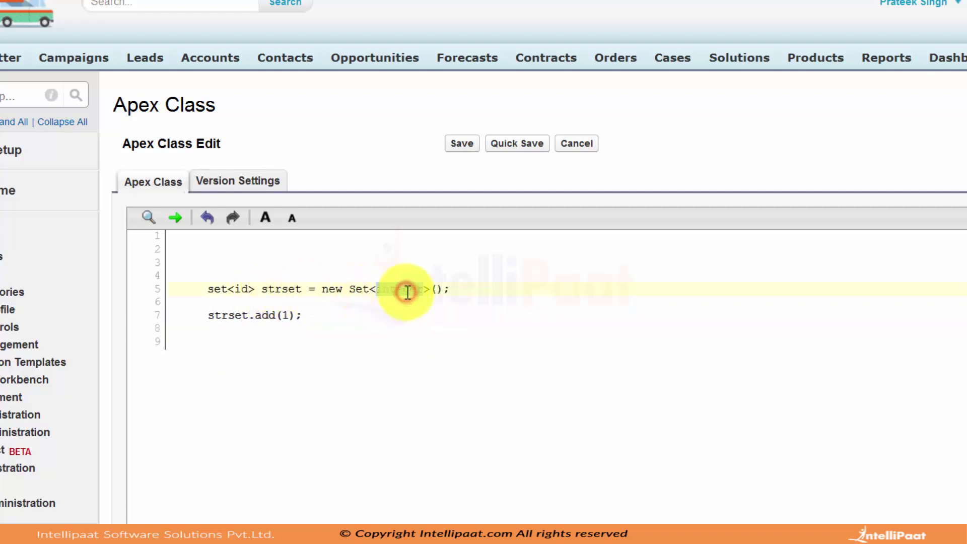
{"action": "type", "text": "id"}
{"action": "left_click_drag", "start_coordinate": [330, 317], "coordinate": [202, 320]}
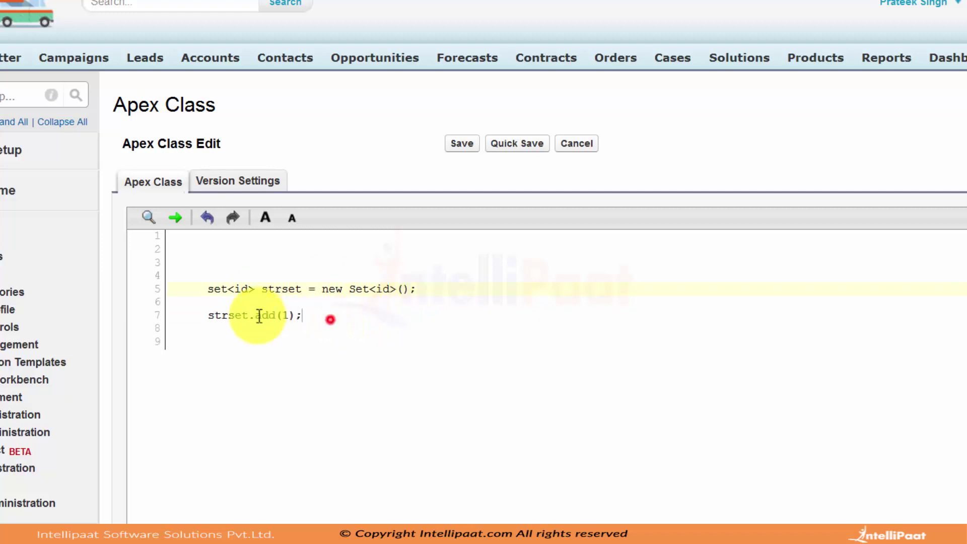
{"action": "key", "text": "BackSpace"}
{"action": "type", "text": "for"}
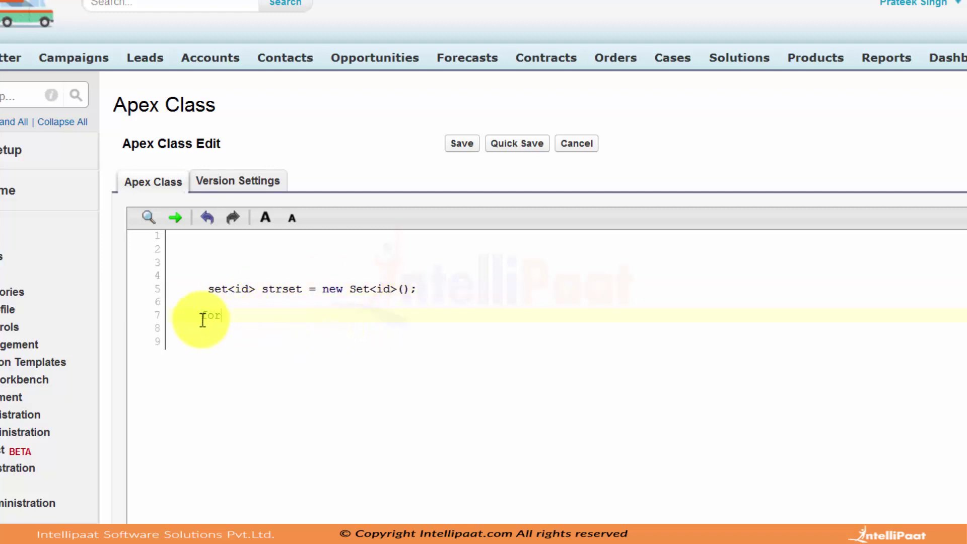
{"action": "type", "text": "(Acc"}
{"action": "type", "text": "ount acc :"}
{"action": "type", "text": " trigger."}
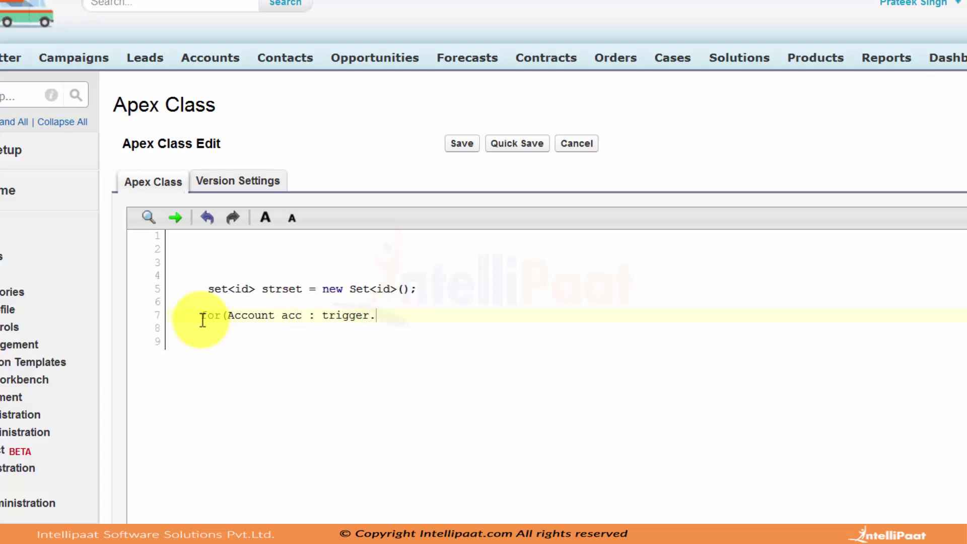
{"action": "type", "text": "new)"}
{"action": "type", "text": "{}"}
Step: Write a for loop over trigger.new whose body adds acc.id to strset on line 9
{"action": "key", "text": "Return"}
{"action": "key", "text": "Return"}
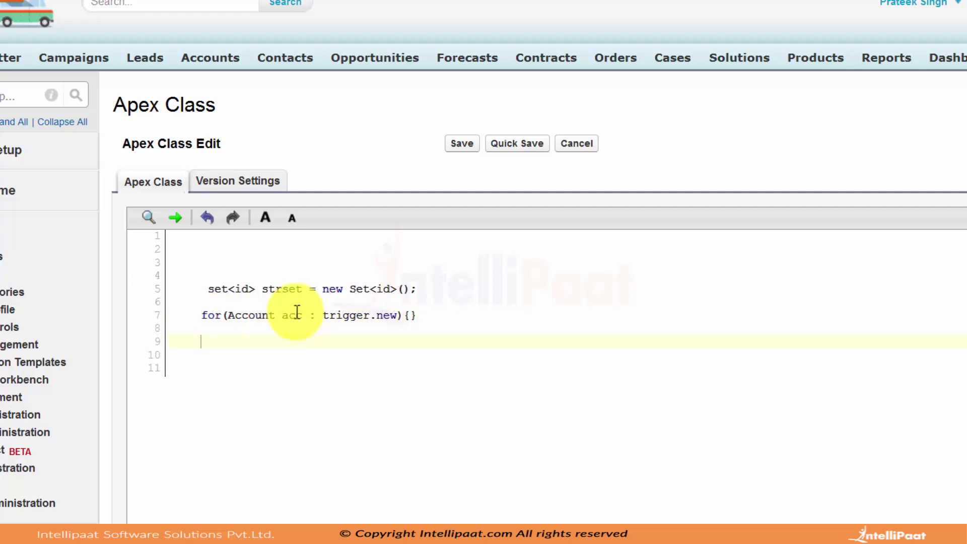
{"action": "left_click", "coordinate": [416, 316]}
{"action": "key", "text": "Return"}
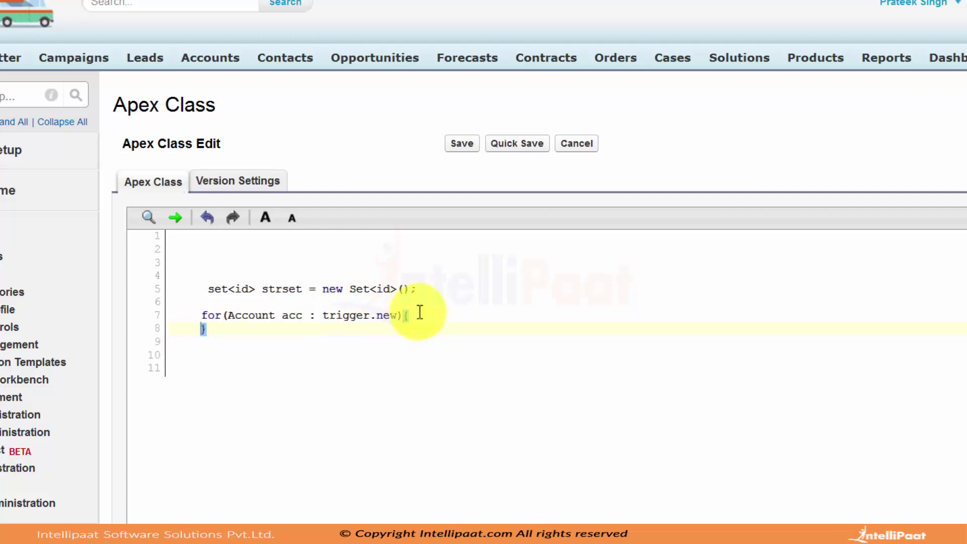
{"action": "key", "text": "Return"}
{"action": "key", "text": "Return"}
{"action": "key", "text": "Up"}
{"action": "type", "text": "strset"}
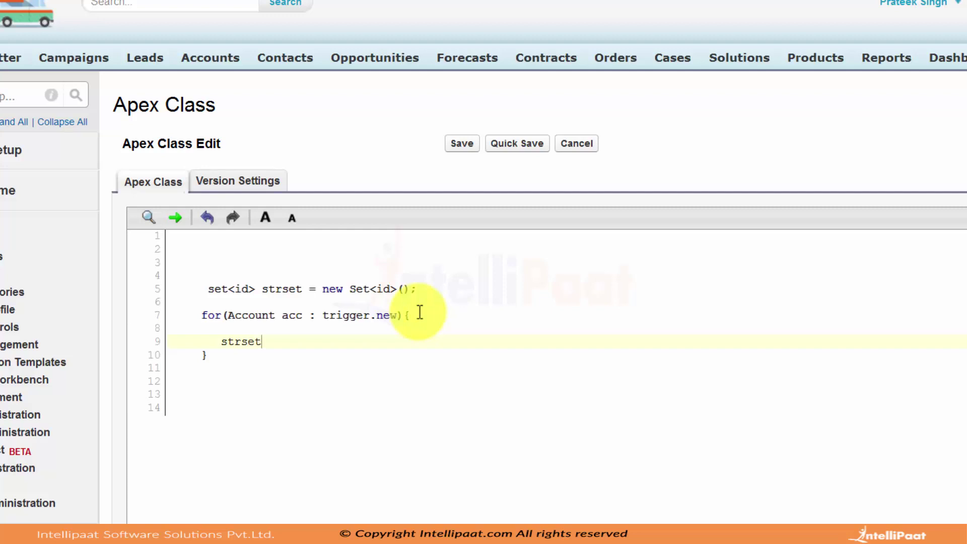
{"action": "type", "text": ".add("}
{"action": "type", "text": "acc.id);"}
Step: Add contacts = [Select id, name, accountid where accountid in:strset]; on line 13 below the loop
{"action": "left_click", "coordinate": [261, 371]}
{"action": "key", "text": "Return"}
{"action": "key", "text": "Return"}
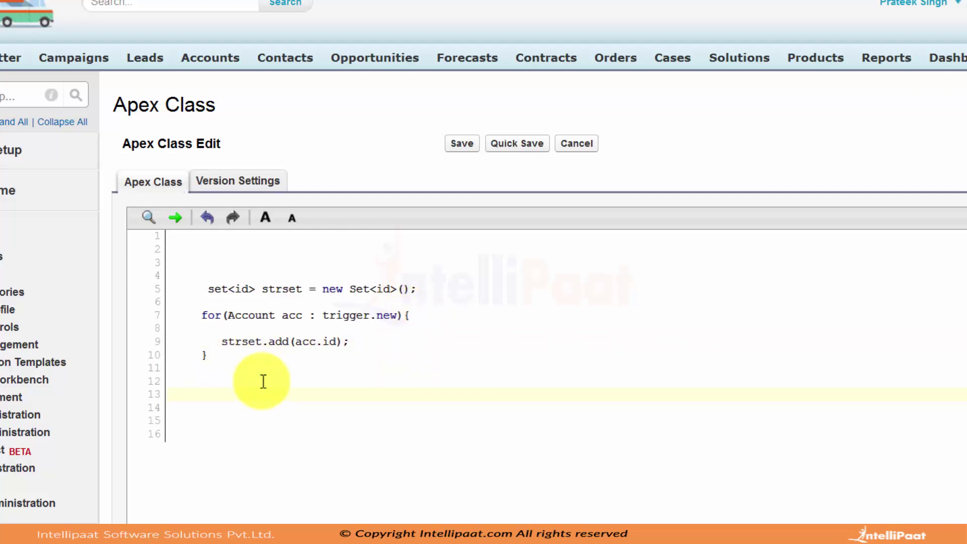
{"action": "type", "text": "contacts "}
{"action": "type", "text": "= ["}
{"action": "type", "text": "Select"}
{"action": "type", "text": " id , "}
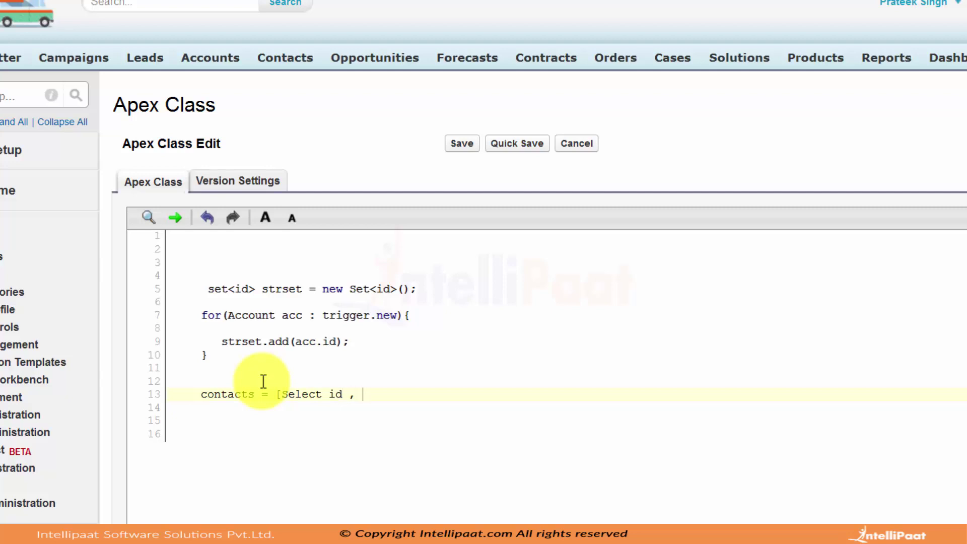
{"action": "type", "text": "name ,acco"}
{"action": "type", "text": "untid"}
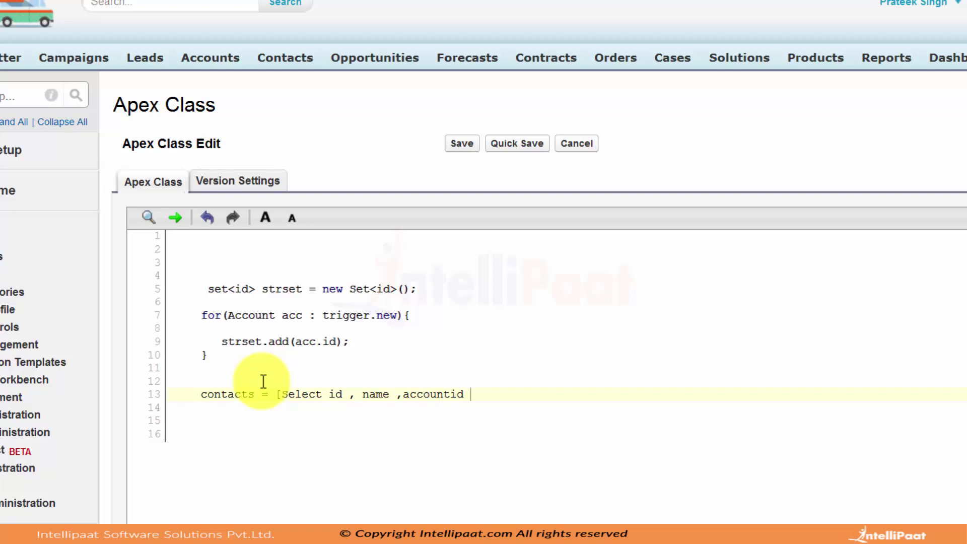
{"action": "type", "text": "where a"}
{"action": "type", "text": "ccountid "}
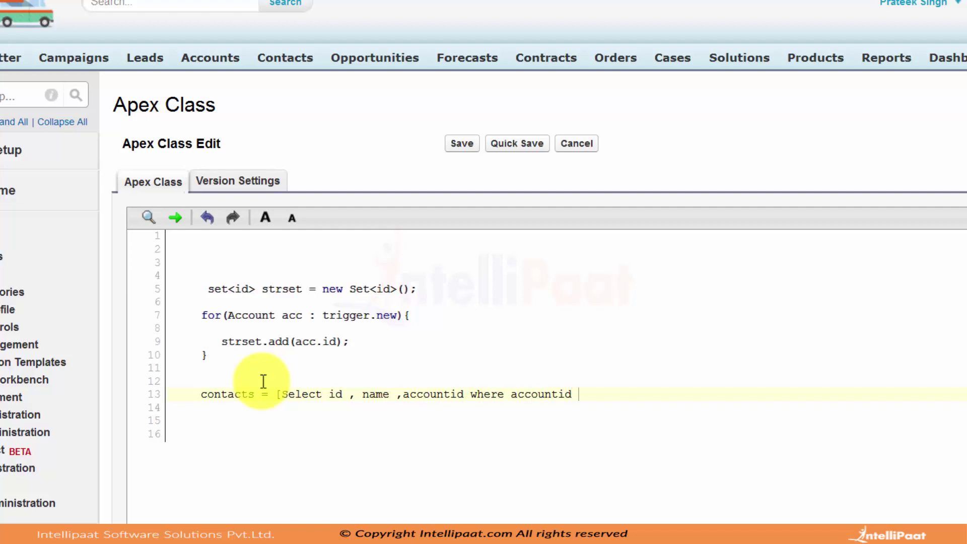
{"action": "type", "text": "in:"}
{"action": "type", "text": "strset"}
{"action": "type", "text": "];"}
Step: Make the loop iterate contact records adding acc.accountid to strset, then select lines 7-13 for removal
{"action": "double_click", "coordinate": [244, 318]}
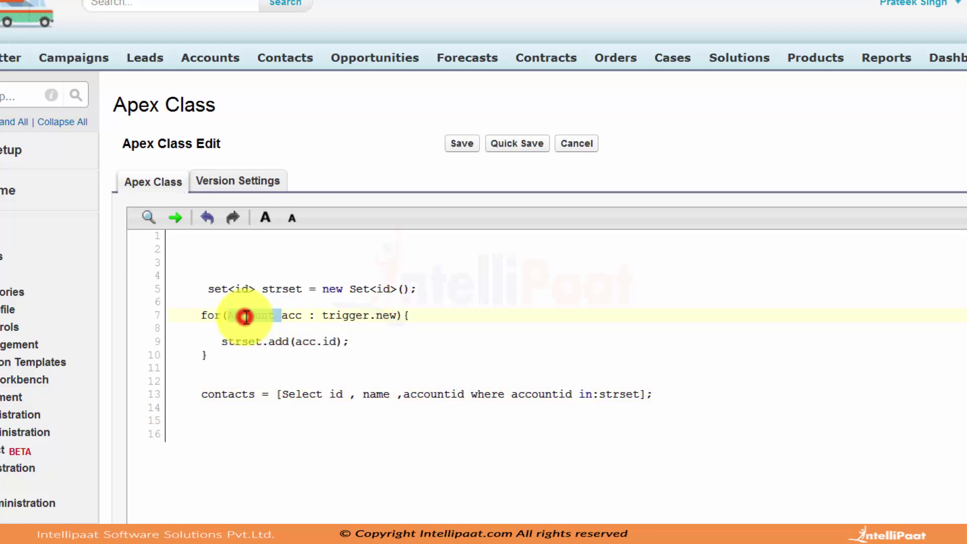
{"action": "key", "text": "Delete"}
{"action": "type", "text": "onta"}
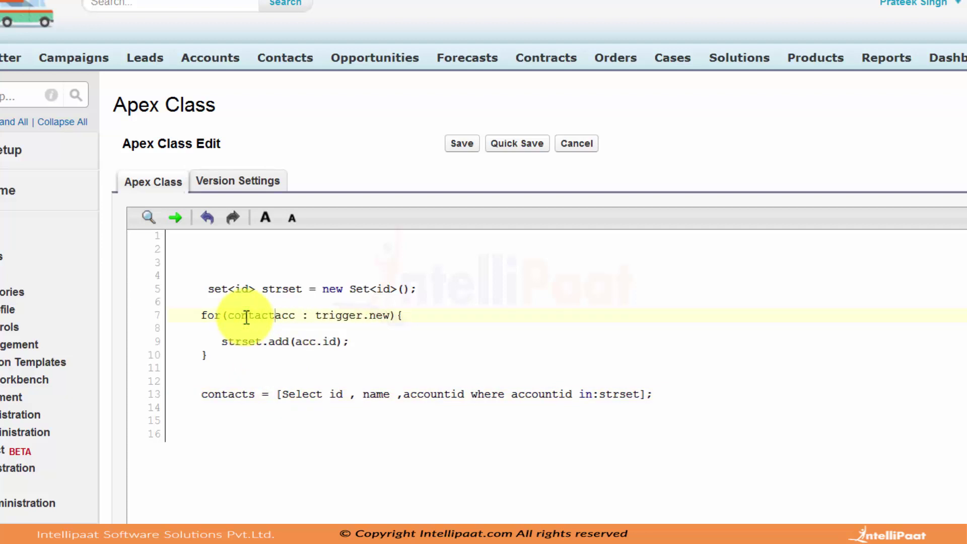
{"action": "type", "text": "ct"}
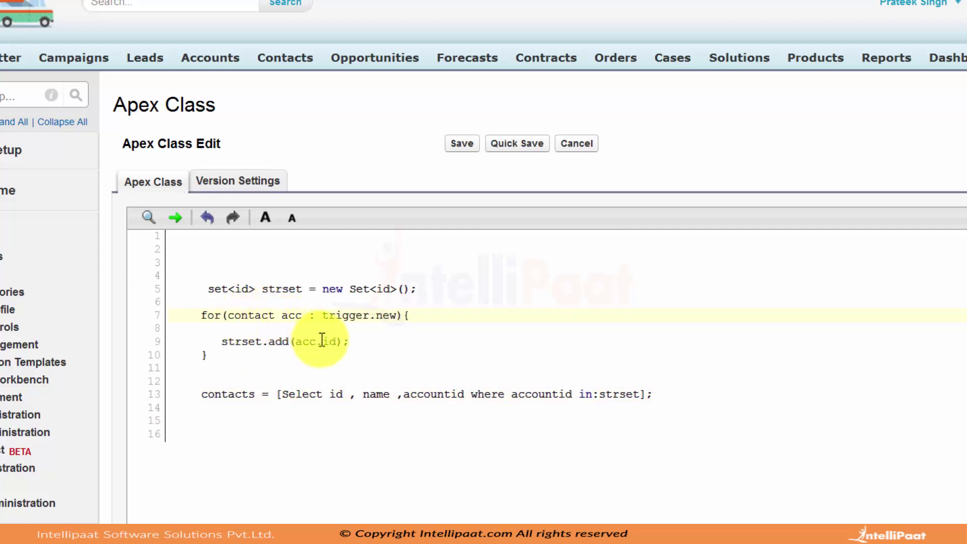
{"action": "double_click", "coordinate": [329, 342]}
{"action": "type", "text": "a"}
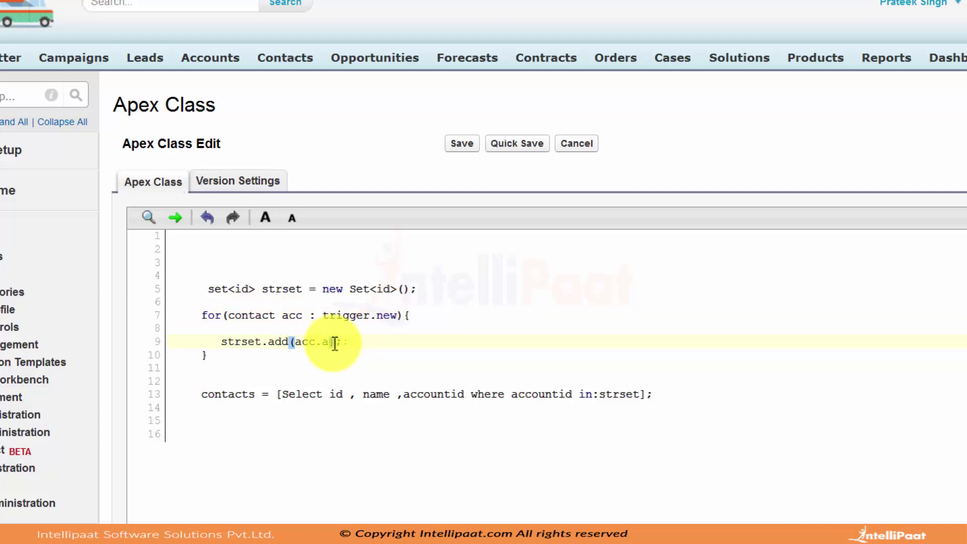
{"action": "type", "text": "ccountid"}
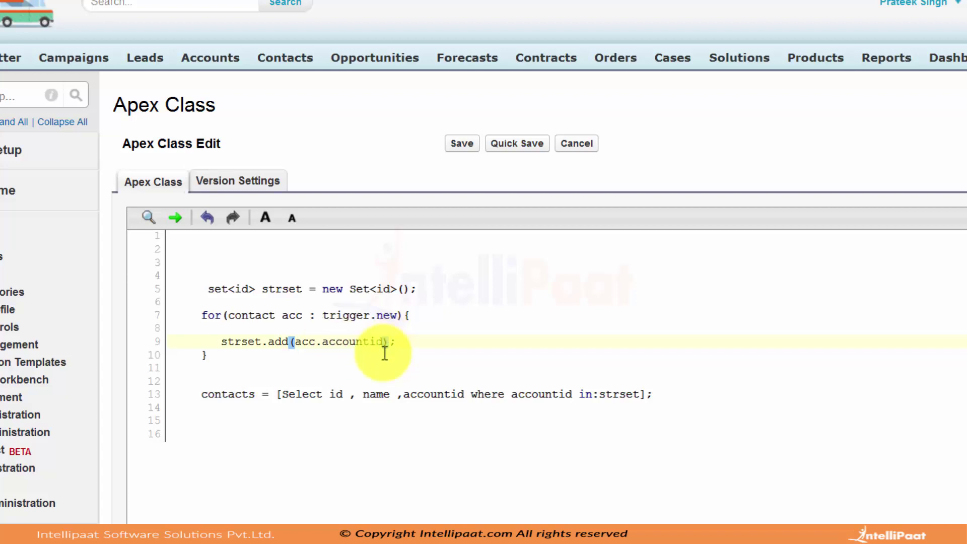
{"action": "mouse_move", "coordinate": [669, 396]}
{"action": "left_mouse_down"}
{"action": "mouse_move", "coordinate": [292, 346]}
{"action": "mouse_move", "coordinate": [212, 291]}
{"action": "left_mouse_up"}
Step: Delete the loop and query code so line 5 holds the map<string,string> newmap declaration with pairs a=>b, c=>d
{"action": "key", "text": "Delete"}
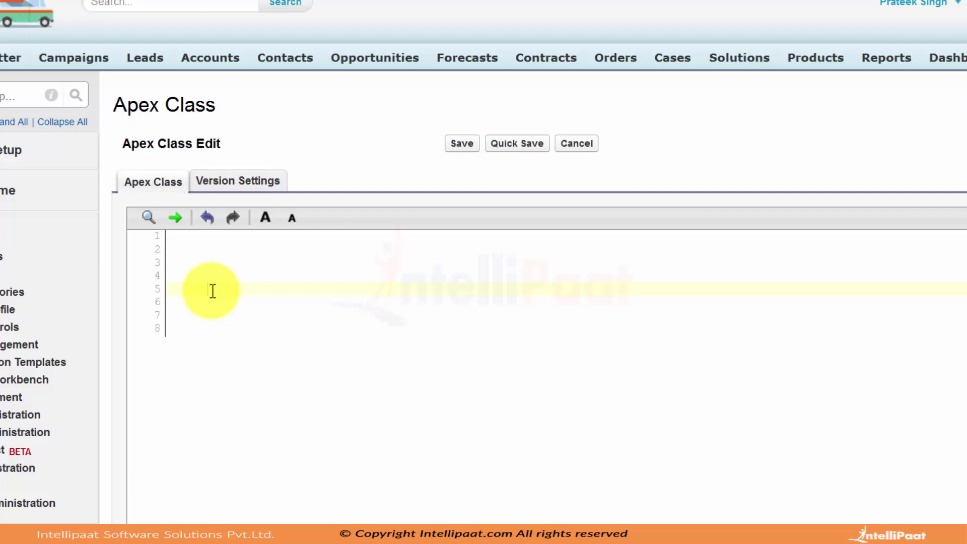
{"action": "type", "text": "map"}
{"action": "type", "text": "<st"}
{"action": "type", "text": "ring,stri"}
{"action": "type", "text": "ng"}
{"action": "type", "text": ">"}
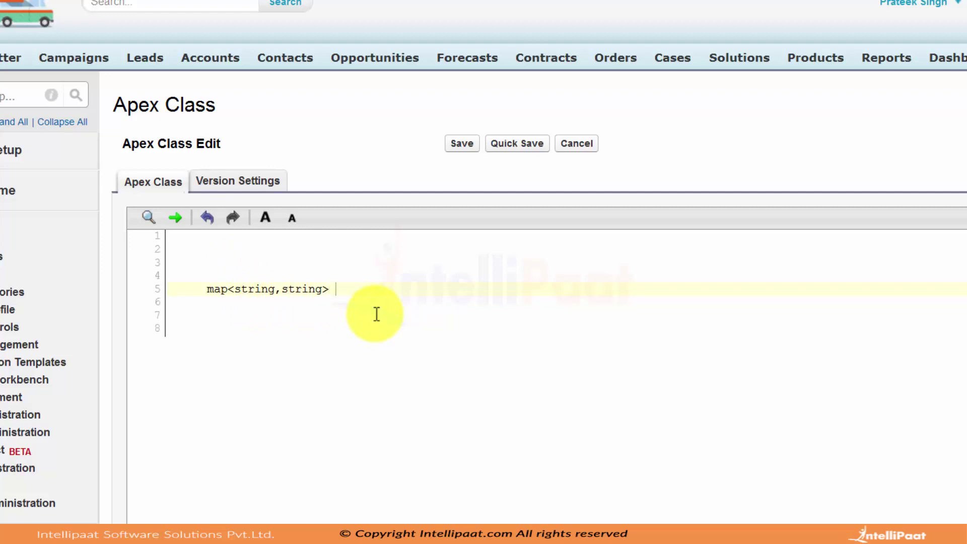
{"action": "type", "text": "ne"}
{"action": "type", "text": "wmap = "}
{"action": "type", "text": "new "}
{"action": "type", "text": "Map<S"}
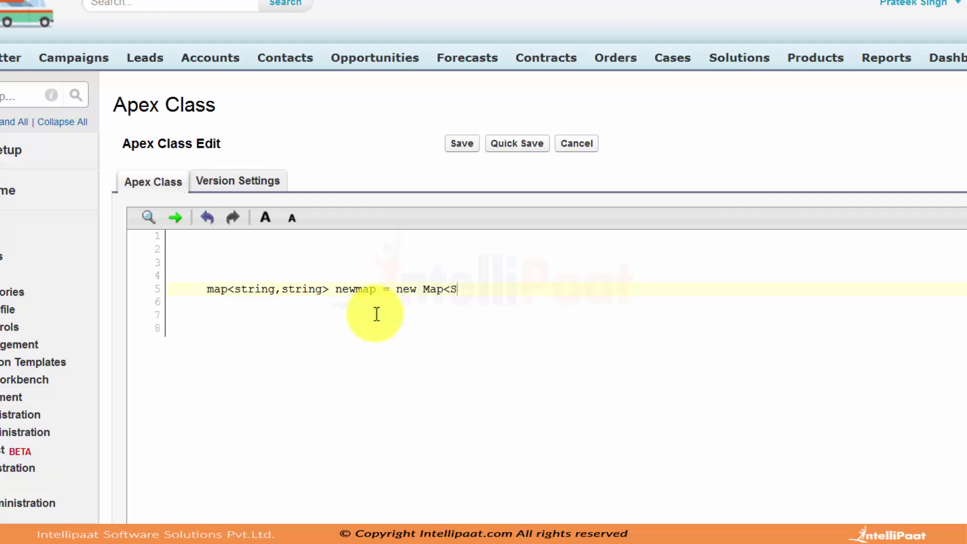
{"action": "type", "text": "tring,S"}
{"action": "type", "text": "tring>"}
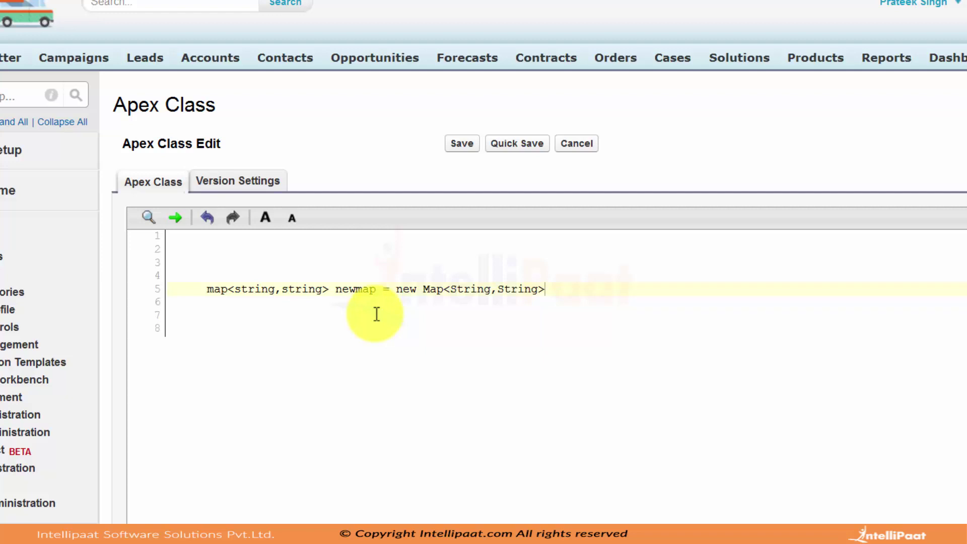
{"action": "type", "text": "{'"}
{"action": "type", "text": "a' ="}
{"action": "type", "text": "> 'b"}
{"action": "type", "text": "'"}
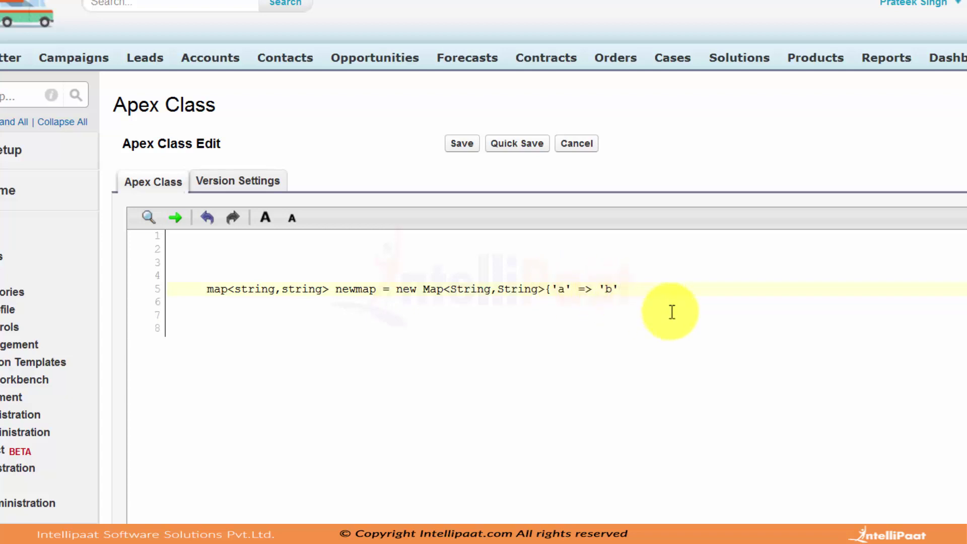
{"action": "type", "text": ","}
{"action": "type", "text": " 'c' "}
{"action": "type", "text": "=> 'd'"}
{"action": "type", "text": "};"}
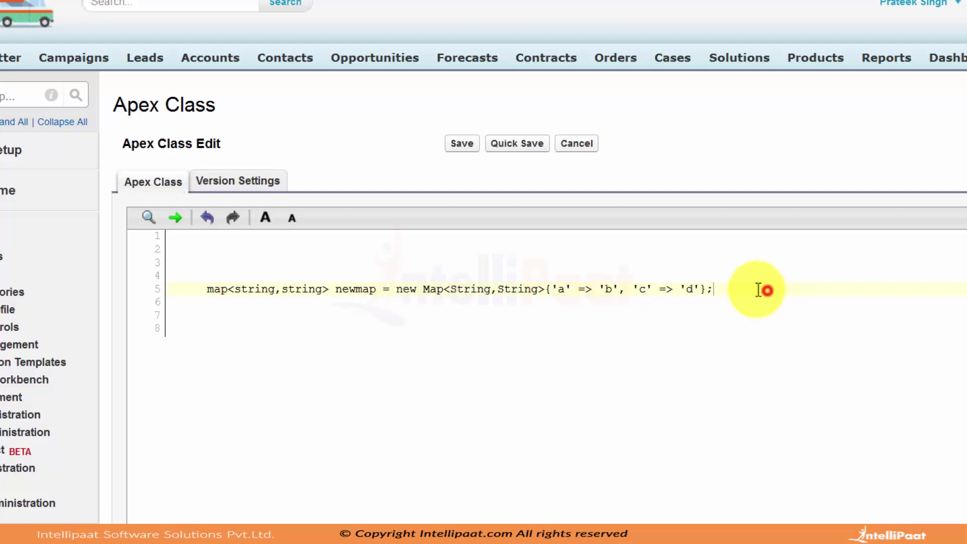
Step: Add newmap.get(c) on line 7 below the map declaration, referring to key c
{"action": "left_click_drag", "start_coordinate": [766, 289], "coordinate": [207, 289]}
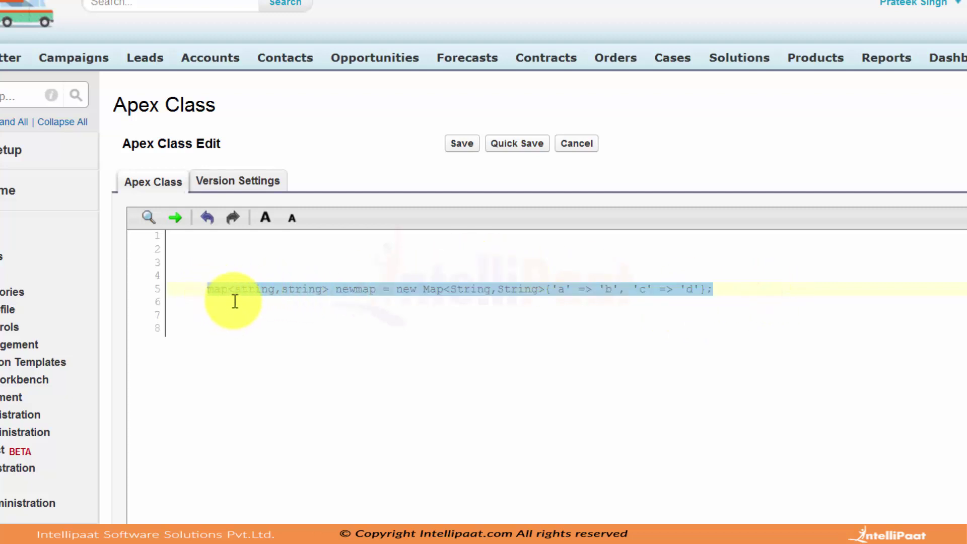
{"action": "double_click", "coordinate": [251, 288]}
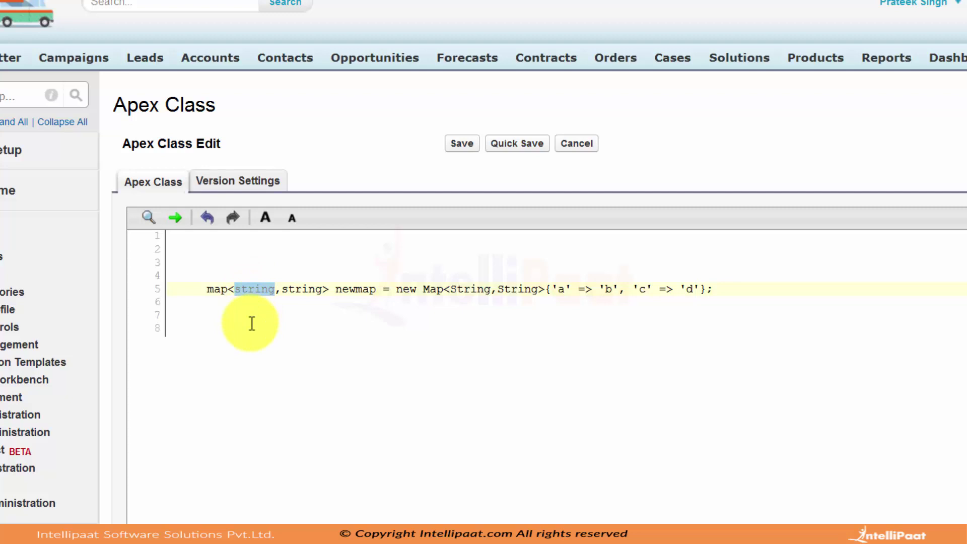
{"action": "key", "text": "Down"}
{"action": "key", "text": "Down"}
{"action": "type", "text": "newm"}
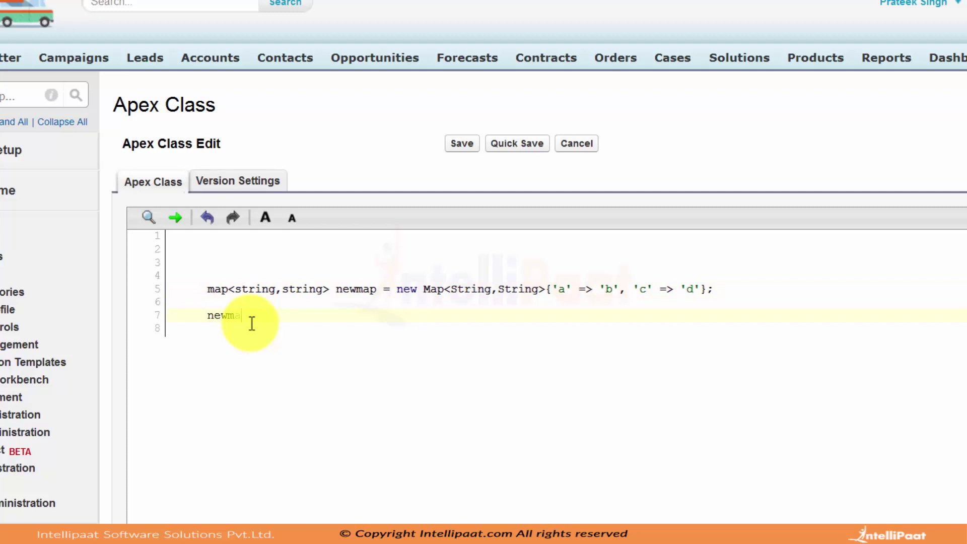
{"action": "type", "text": "ap.get"}
{"action": "type", "text": "("}
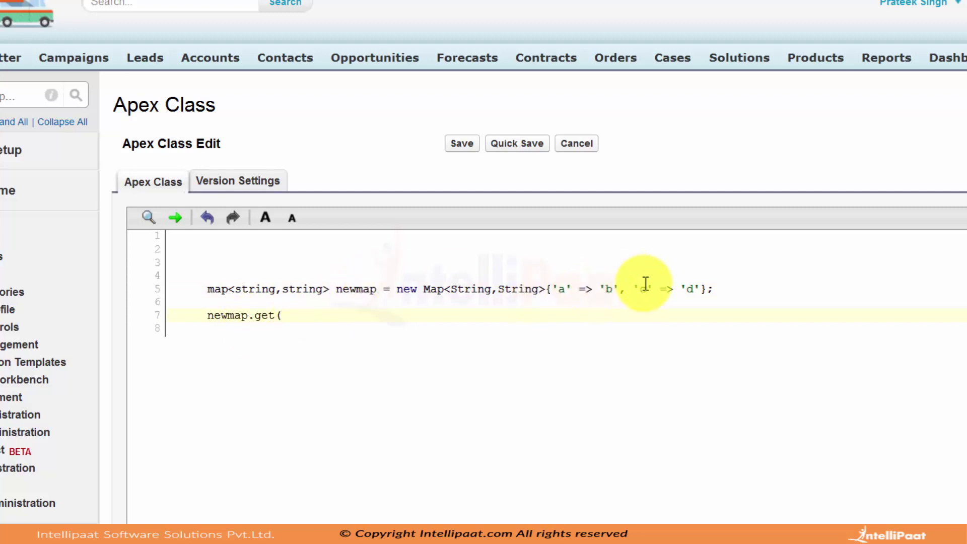
{"action": "left_click", "coordinate": [640, 289]}
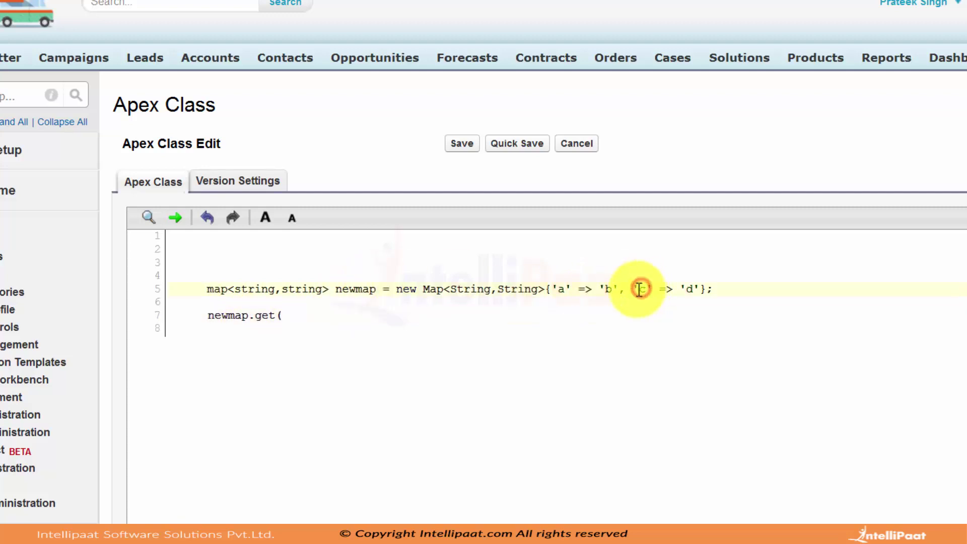
{"action": "left_click", "coordinate": [317, 313]}
{"action": "type", "text": "c"}
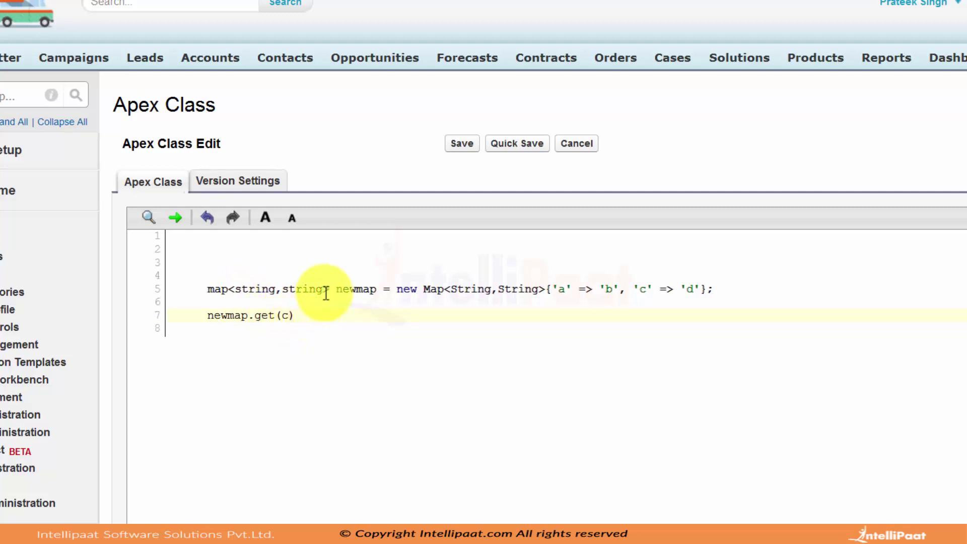
Step: Select the newmap.get(c) line to overwrite it with a set declaration
{"action": "left_click_drag", "start_coordinate": [308, 318], "coordinate": [207, 315]}
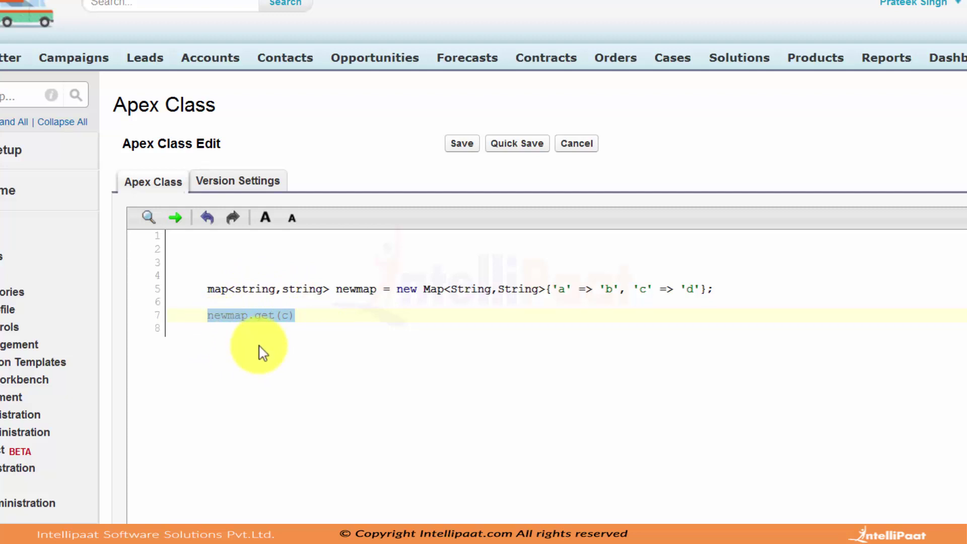
{"action": "type", "text": "set"}
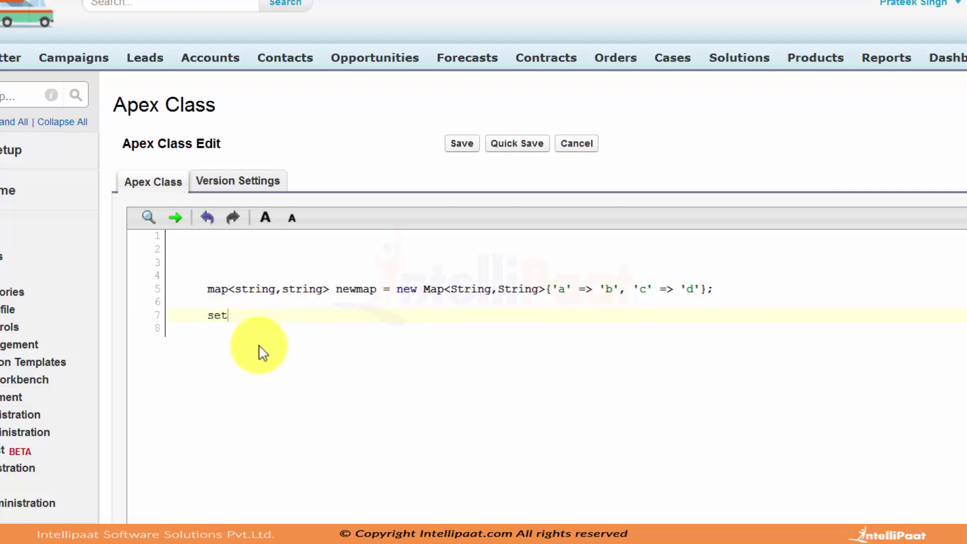
{"action": "type", "text": "<integer"}
{"action": "type", "text": "> = "}
{"action": "type", "text": "newmap"}
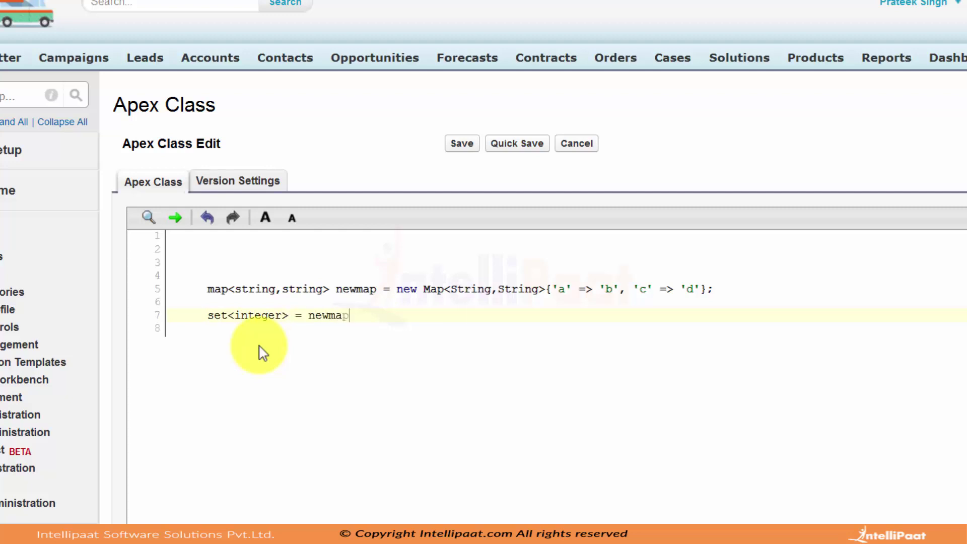
{"action": "type", "text": ".Keys"}
{"action": "type", "text": "et();"}
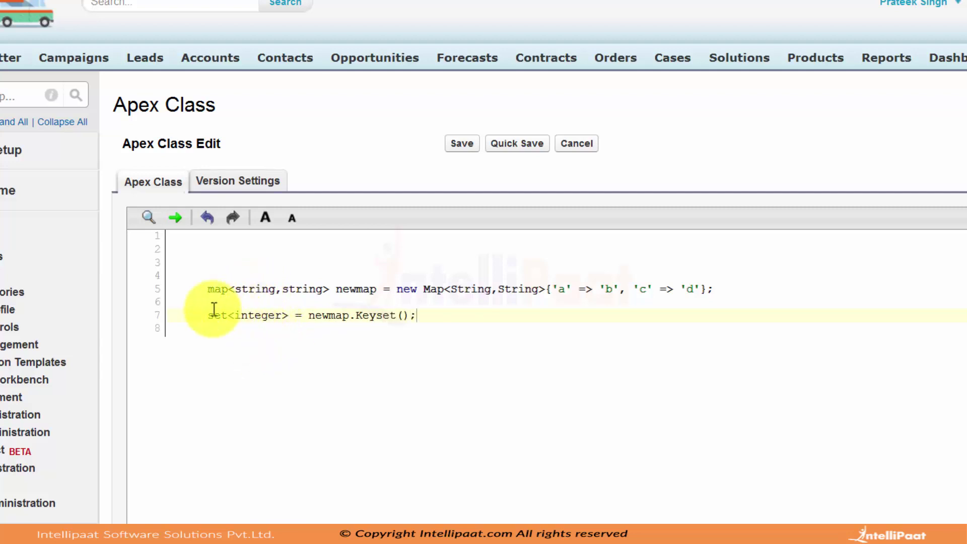
Step: Remove the set<integer> = newmap.Keyset(); line, leaving only the map declaration
{"action": "mouse_move", "coordinate": [205, 315]}
{"action": "left_mouse_down"}
{"action": "mouse_move", "coordinate": [350, 310]}
{"action": "mouse_move", "coordinate": [427, 322]}
{"action": "left_mouse_up"}
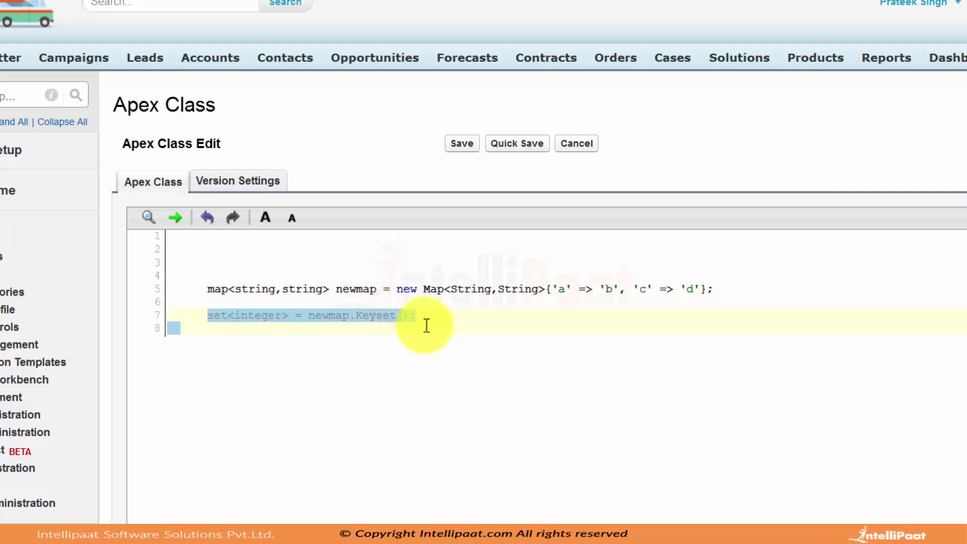
{"action": "key", "text": "Delete"}
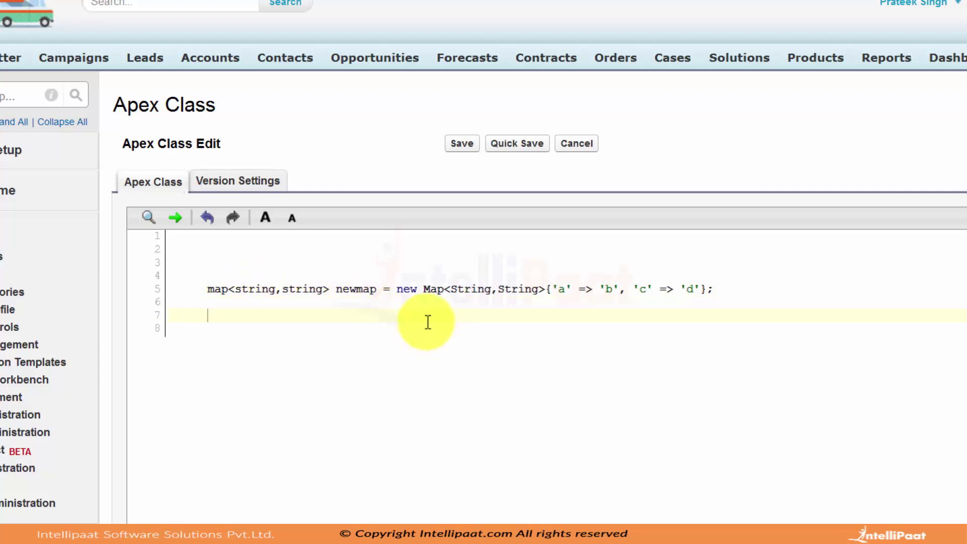
Step: Change line 5 to map<Integer,string> newmap = new Map<Integer,String>(); with blank lines below
{"action": "double_click", "coordinate": [253, 291]}
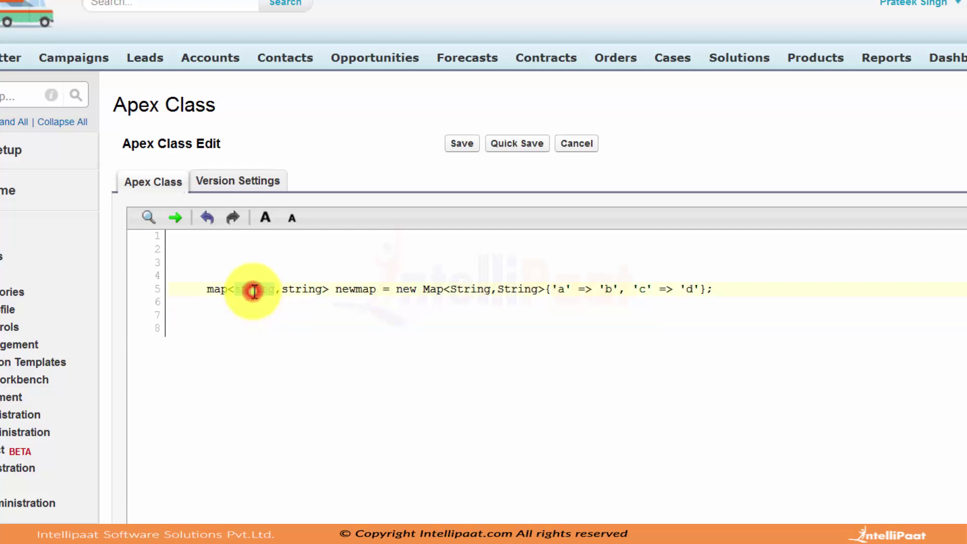
{"action": "type", "text": "Integer"}
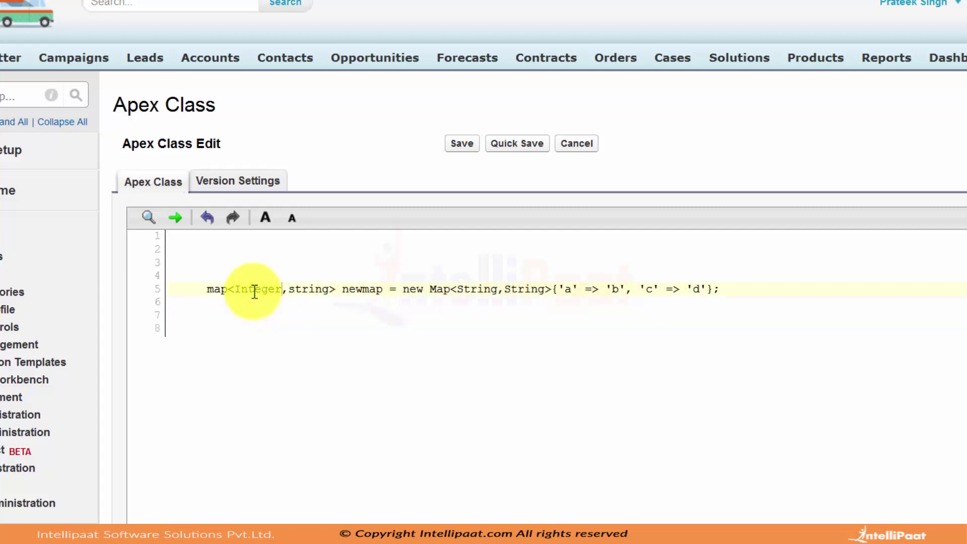
{"action": "double_click", "coordinate": [468, 289]}
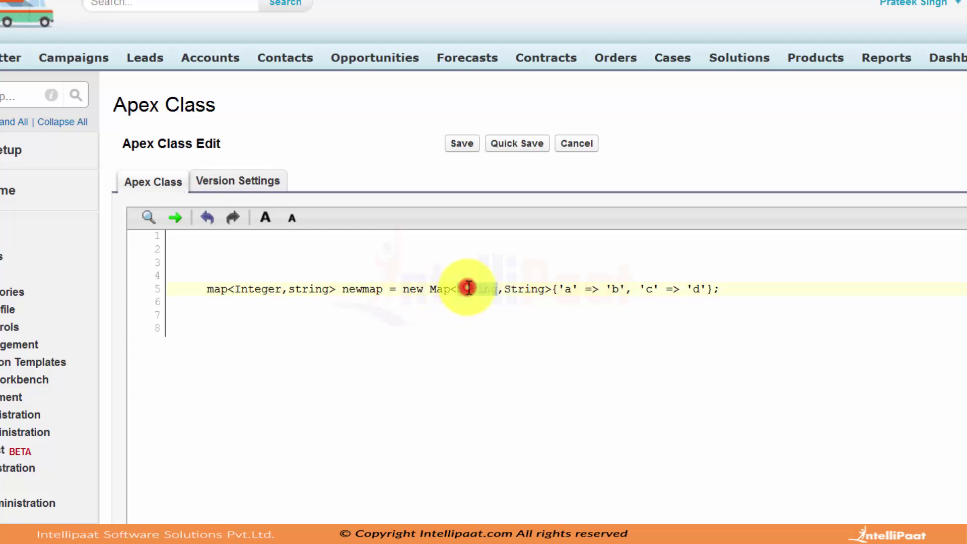
{"action": "type", "text": "Integer"}
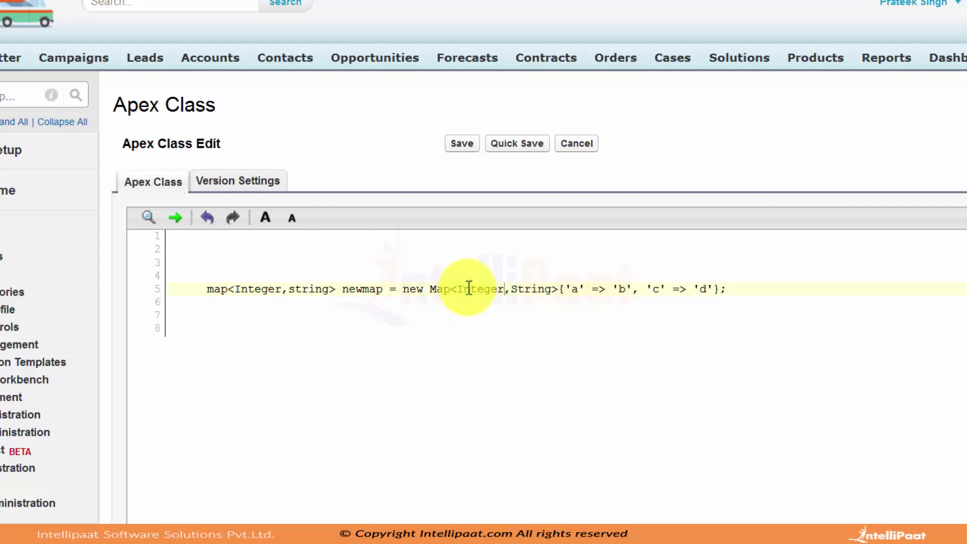
{"action": "mouse_move", "coordinate": [559, 289]}
{"action": "left_mouse_down"}
{"action": "mouse_move", "coordinate": [658, 297]}
{"action": "mouse_move", "coordinate": [722, 289]}
{"action": "left_mouse_up"}
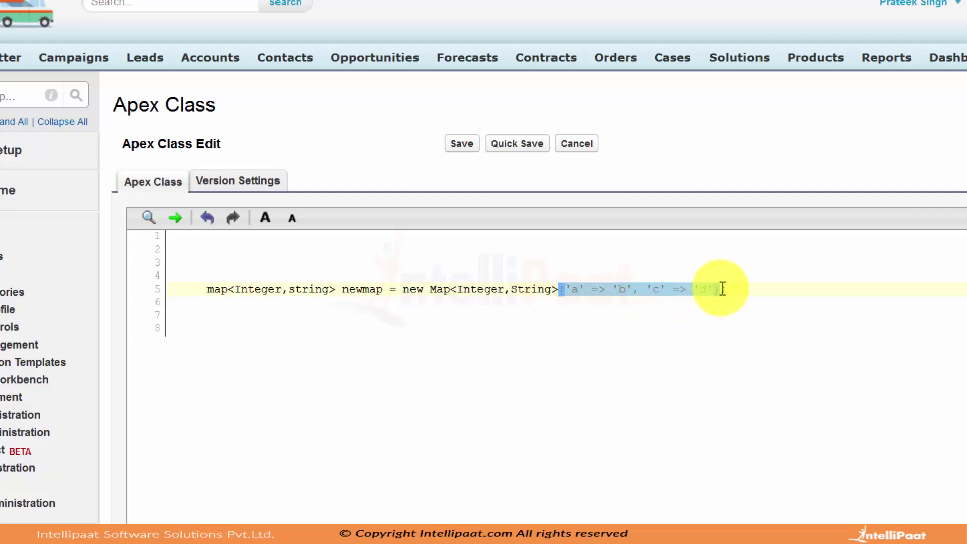
{"action": "type", "text": "()"}
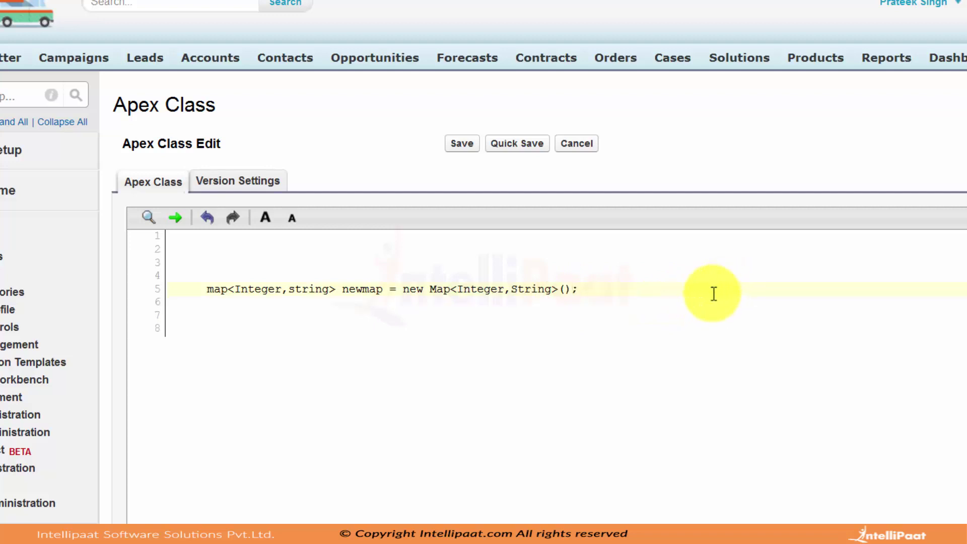
{"action": "left_click", "coordinate": [685, 288]}
{"action": "key", "text": "Return"}
{"action": "key", "text": "Return"}
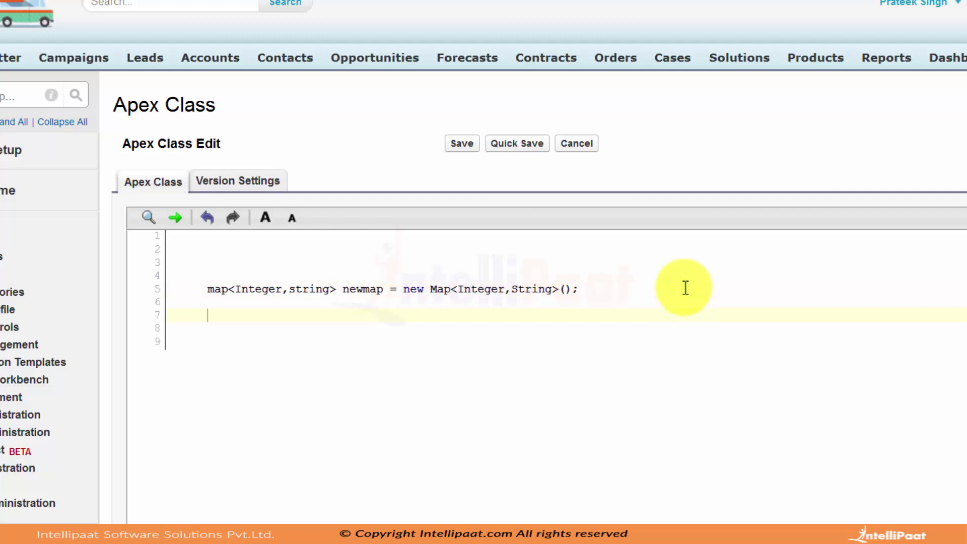
Step: Add newmap.put(1,'First value'); on line 7 and start a new line
{"action": "key", "text": "Return"}
{"action": "type", "text": "newma"}
{"action": "type", "text": "p.p"}
{"action": "type", "text": "ut"}
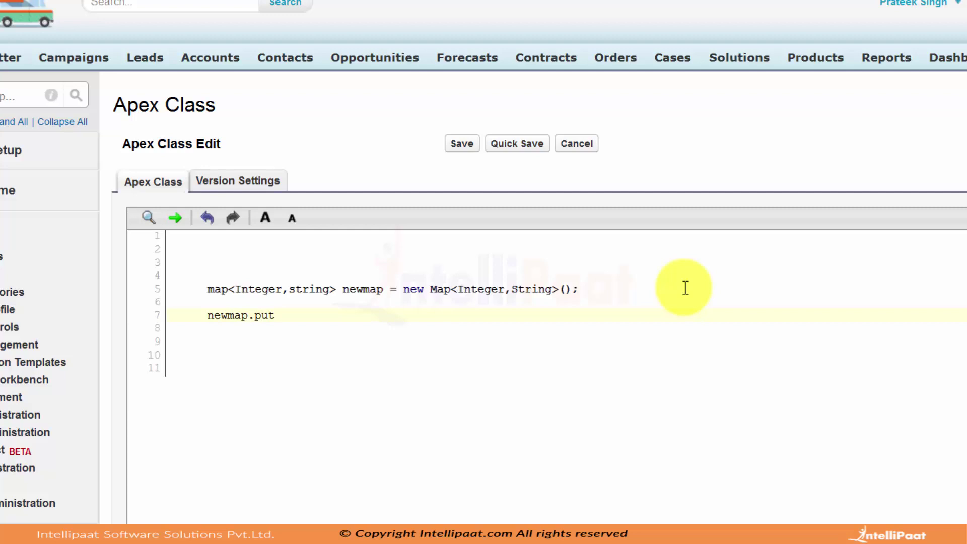
{"action": "type", "text": "("}
{"action": "type", "text": "1"}
{"action": "type", "text": ","}
{"action": "type", "text": "'"}
{"action": "type", "text": "First "}
{"action": "type", "text": "value'"}
{"action": "type", "text": ");"}
{"action": "key", "text": "Return"}
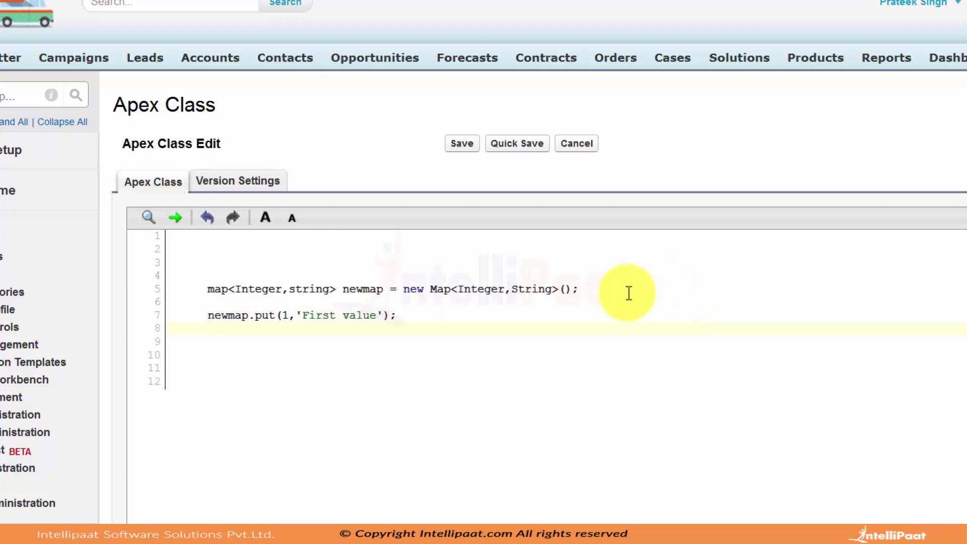
Step: Duplicate the first put statement onto line 8
{"action": "left_click_drag", "start_coordinate": [396, 315], "coordinate": [201, 309]}
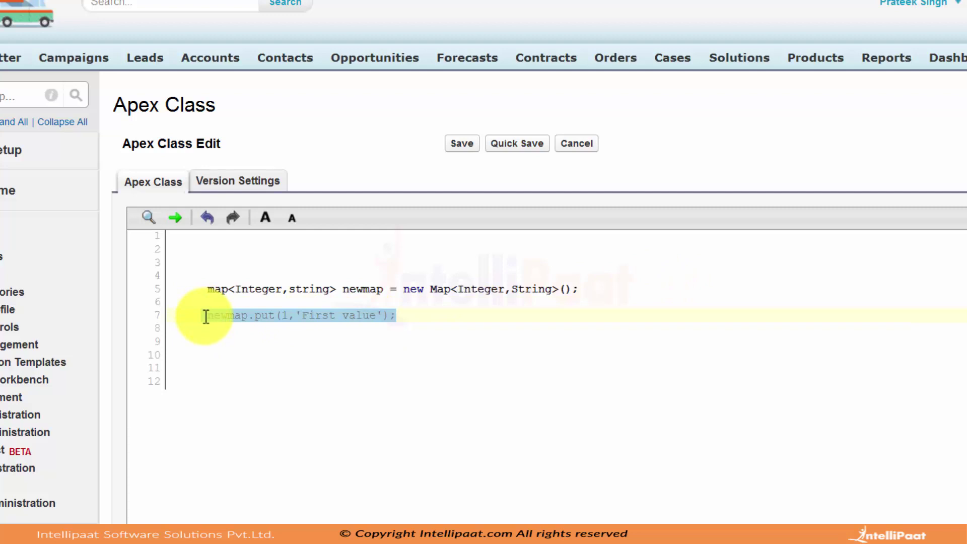
{"action": "key", "text": "ctrl+c"}
{"action": "left_click", "coordinate": [228, 332]}
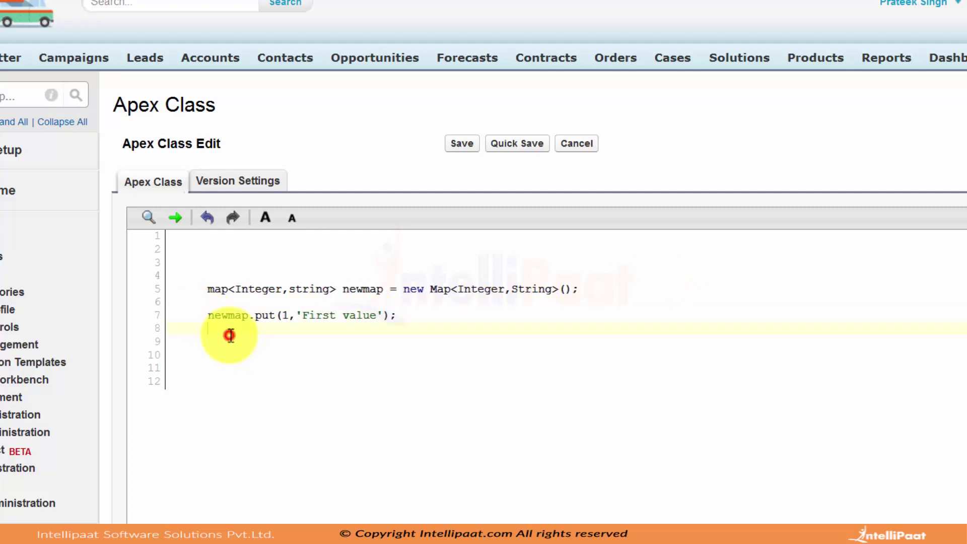
{"action": "key", "text": "ctrl+v"}
Step: Edit line 8 to newmap.put(2,'Second value'); and move to line 10
{"action": "left_click", "coordinate": [284, 328]}
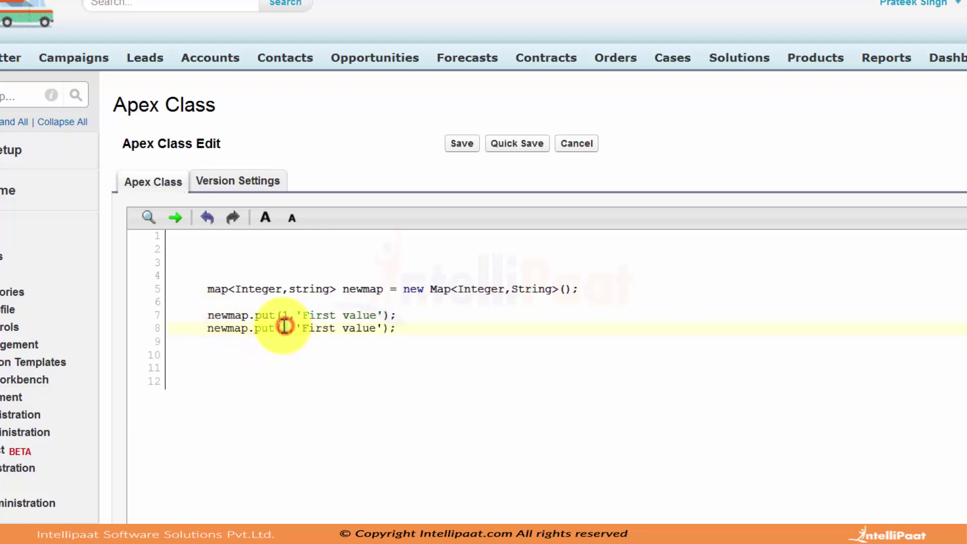
{"action": "key", "text": "BackSpace"}
{"action": "type", "text": "2"}
{"action": "double_click", "coordinate": [320, 328]}
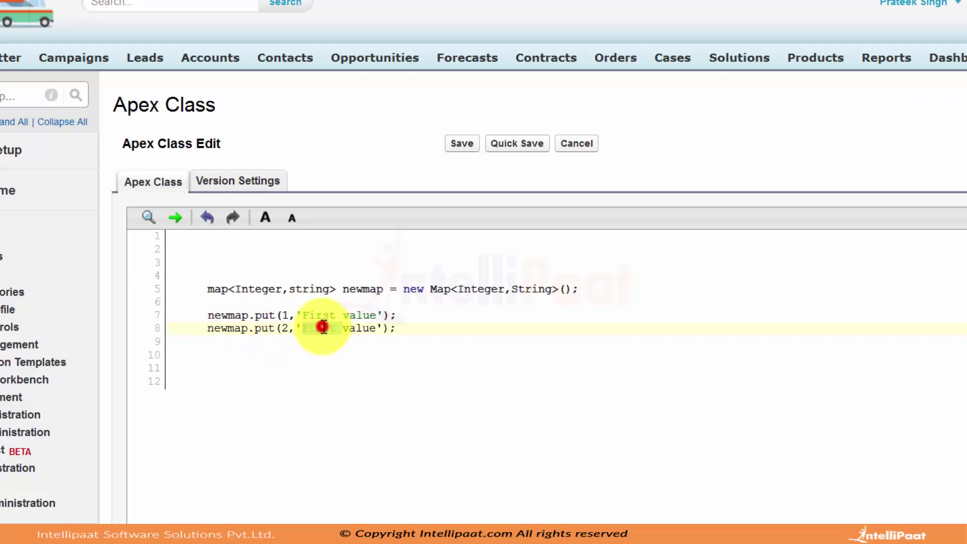
{"action": "type", "text": "Second"}
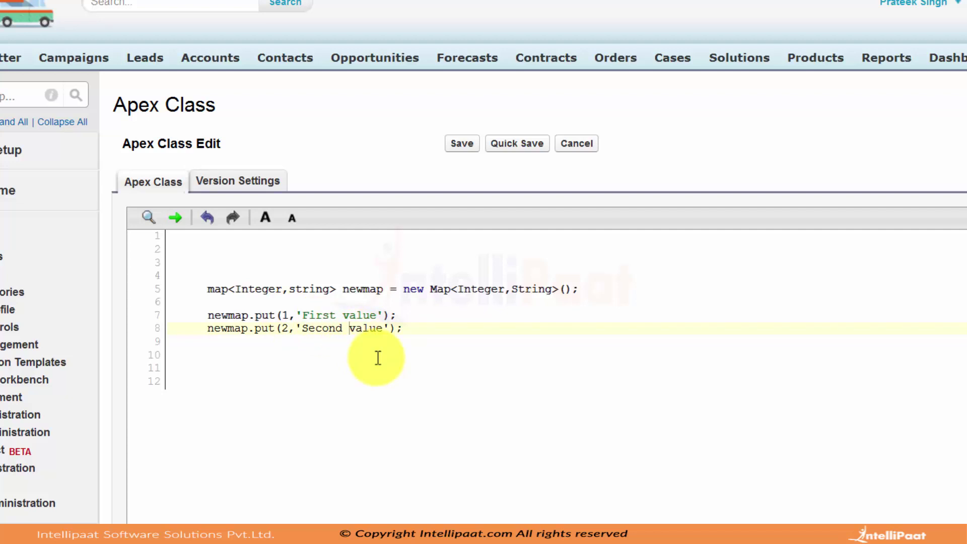
{"action": "left_click", "coordinate": [280, 355]}
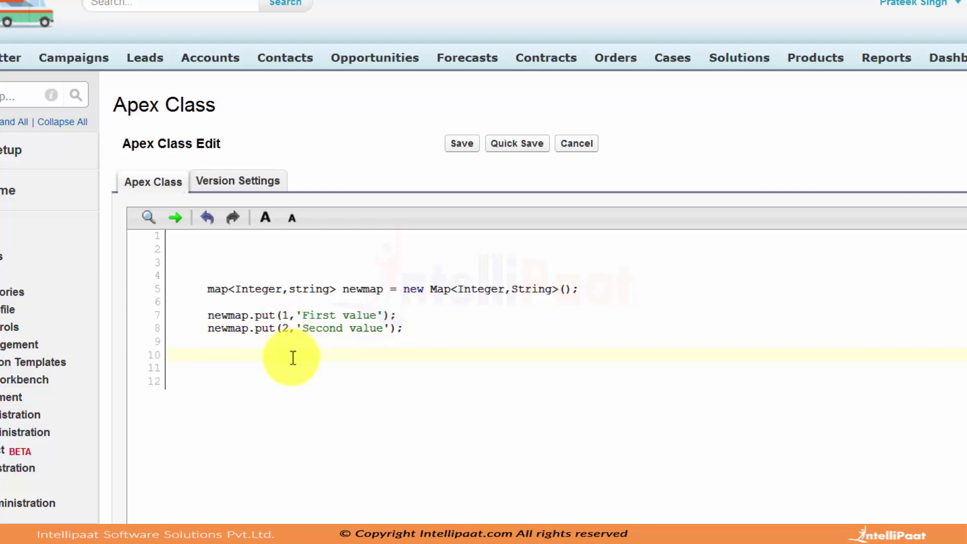
{"action": "type", "text": "strin"}
{"action": "type", "text": "g "}
{"action": "type", "text": "value"}
{"action": "type", "text": " = ne"}
{"action": "type", "text": "wmap.get"}
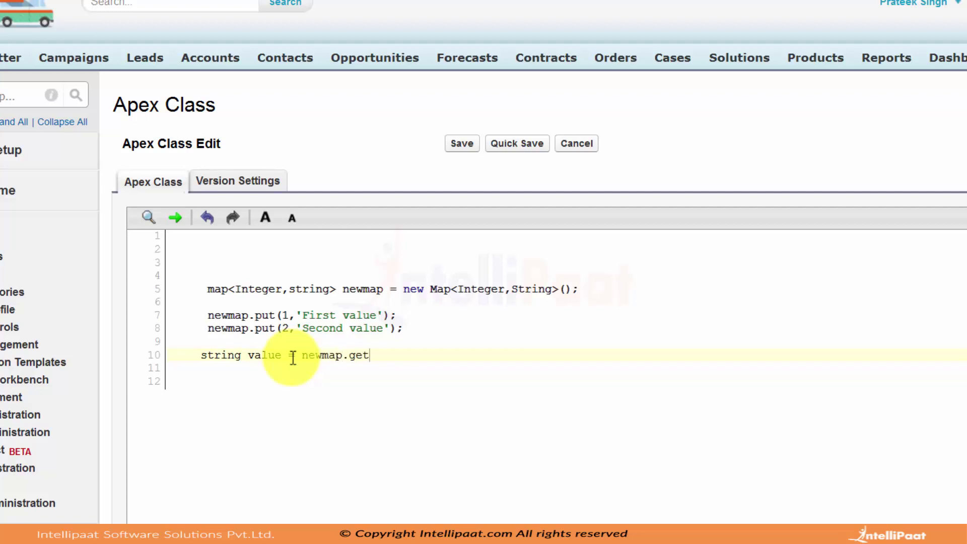
{"action": "type", "text": "(2);"}
Step: Write string value = newmap.get(2); on line 10
{"action": "left_click", "coordinate": [382, 355]}
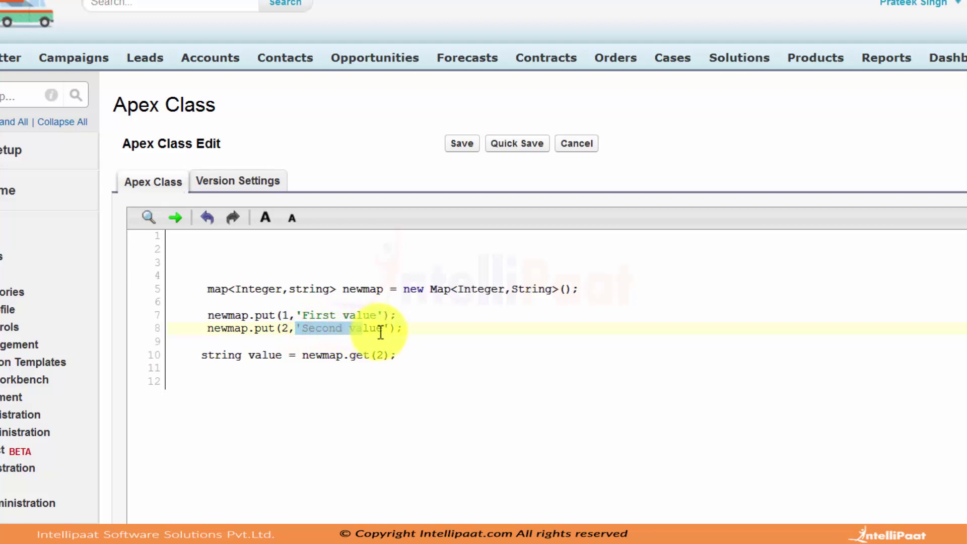
{"action": "left_click_drag", "start_coordinate": [296, 330], "coordinate": [391, 329]}
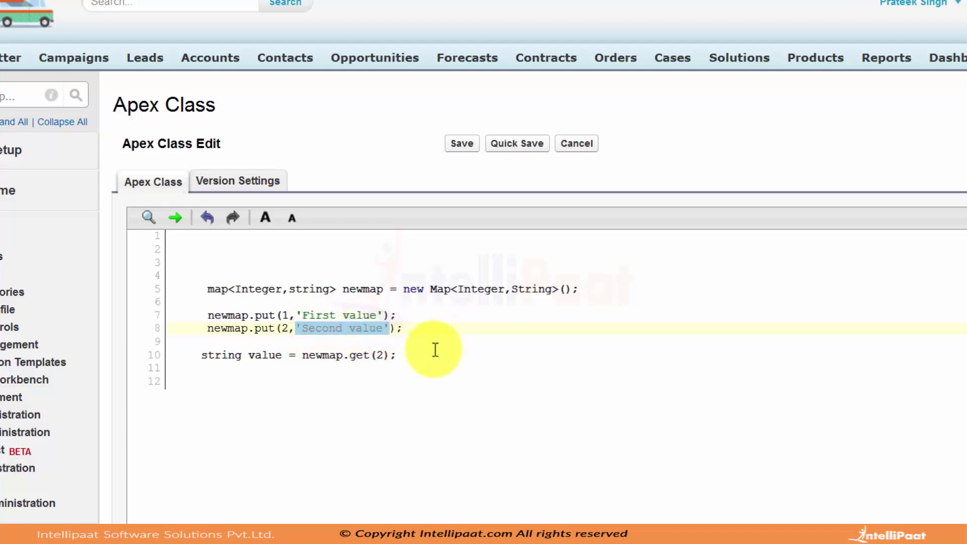